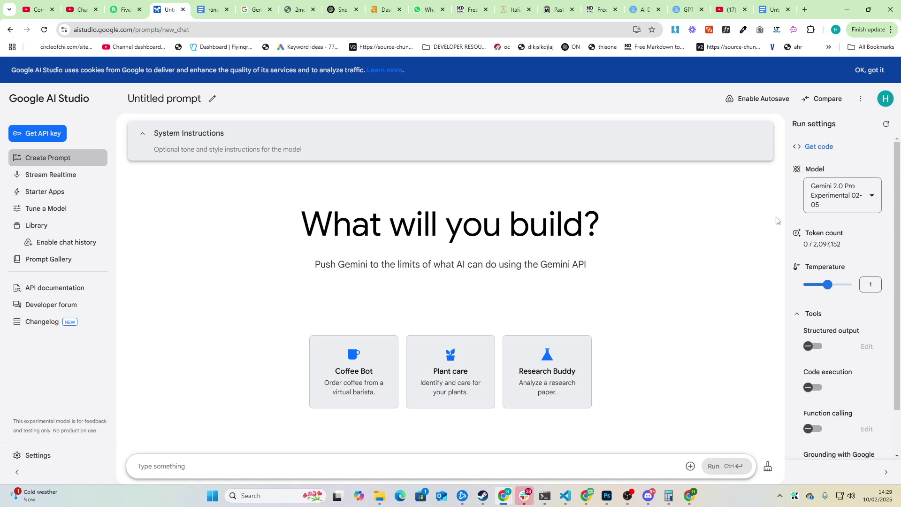
Step: Review the Gemini 2.0 Pro Experimental 02-05 model details, then bring up the 'random prompt' document
mouse_move(825, 212)
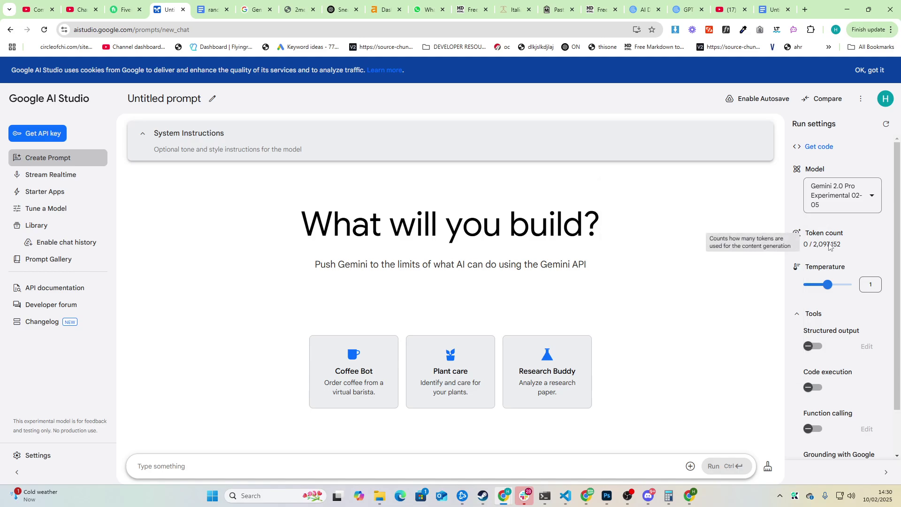
mouse_move(842, 192)
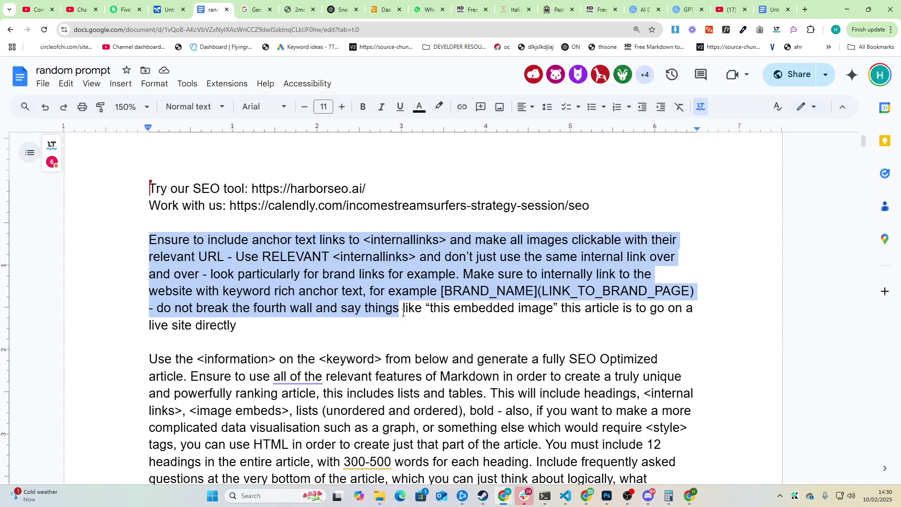
click(402, 313)
scroll(403, 313, down, 12)
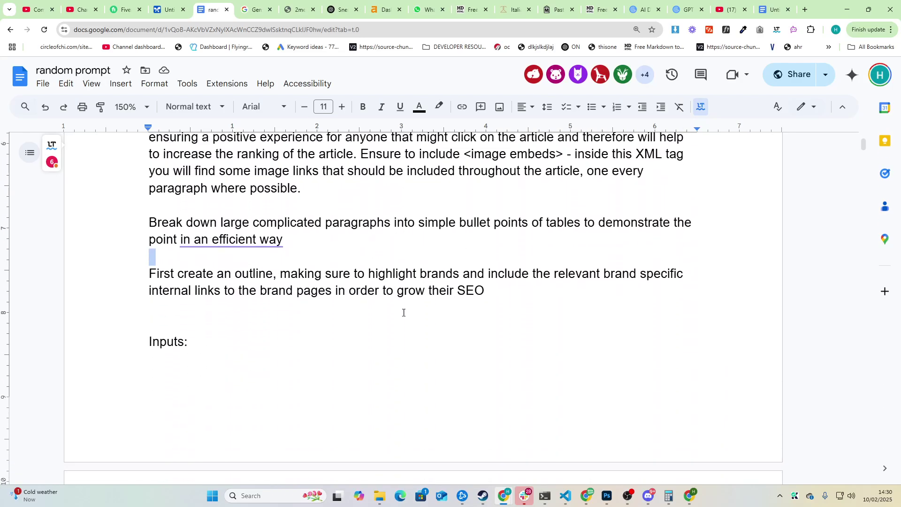
key(ctrl+Home)
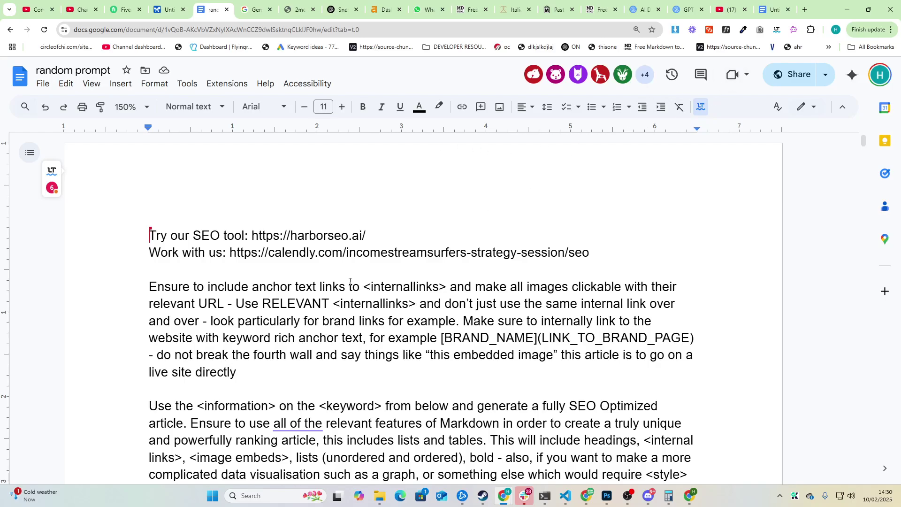
scroll(271, 354, down, 9)
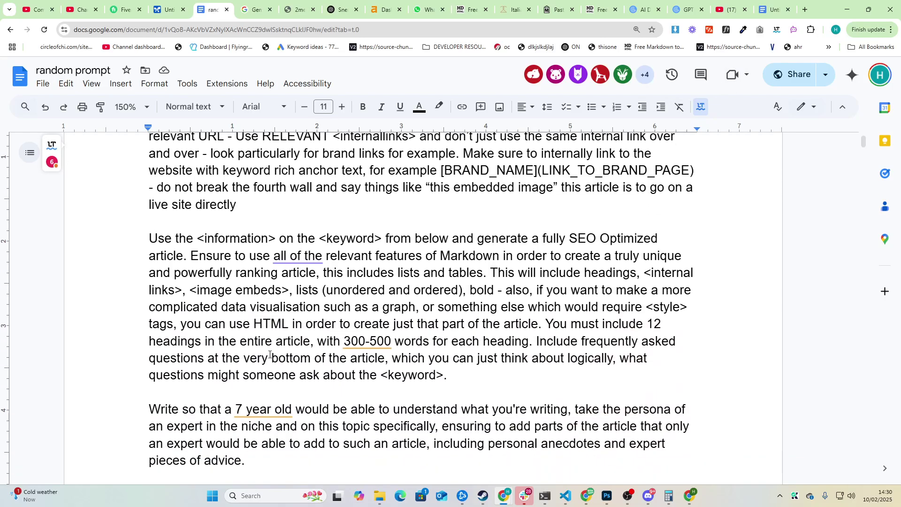
scroll(269, 359, down, 1)
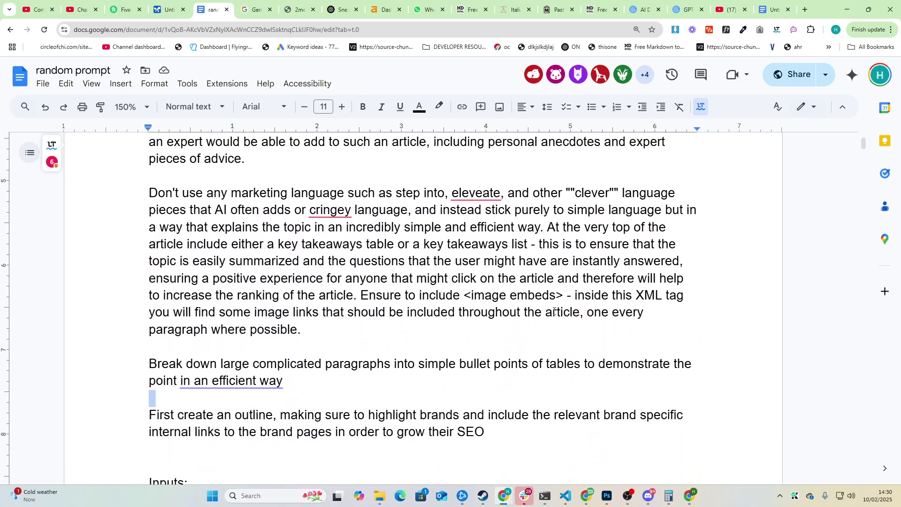
scroll(554, 311, down, 9)
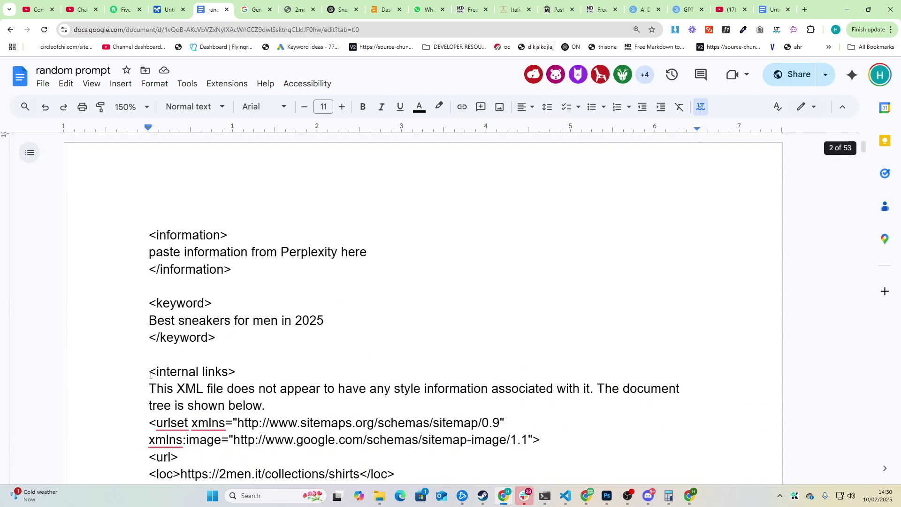
drag(151, 374, 278, 375)
click(277, 376)
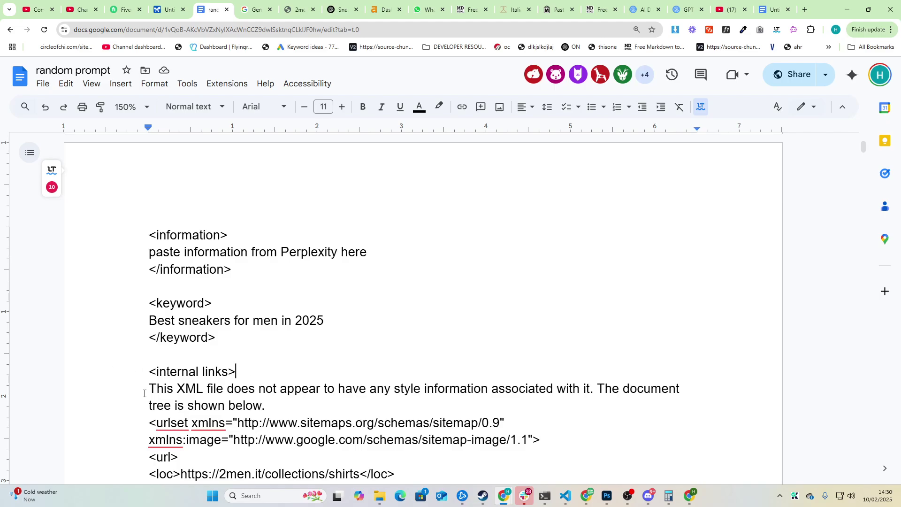
drag(864, 147, 861, 426)
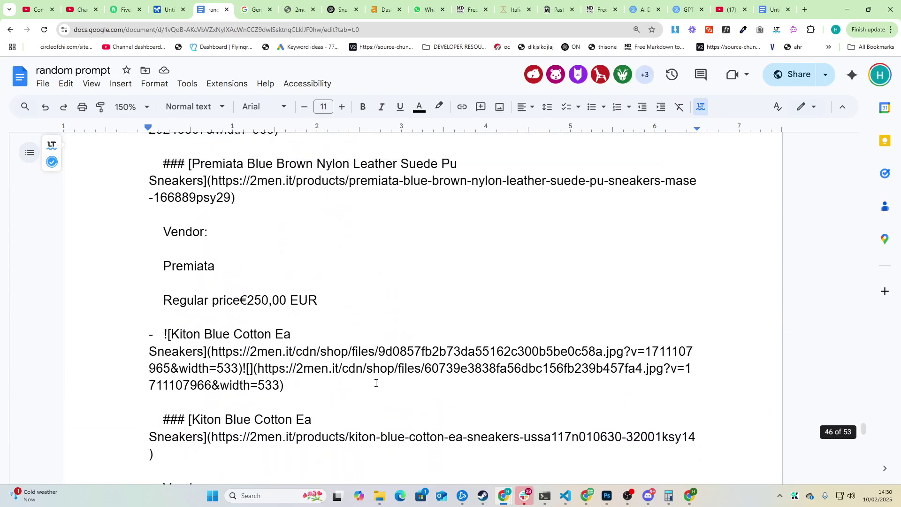
scroll(376, 383, up, 15)
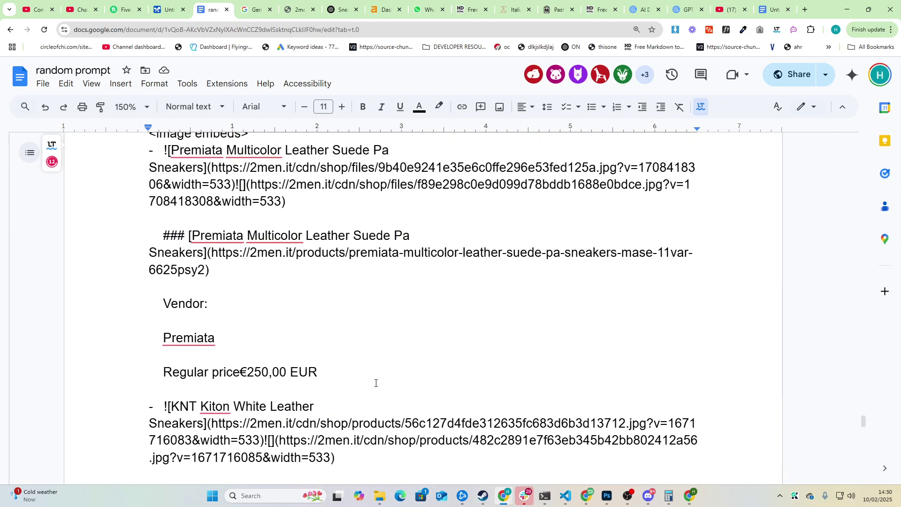
scroll(376, 383, up, 5)
Step: Delete the old sitemap links and the old sneaker product list from the prompt
shift+click(218, 366)
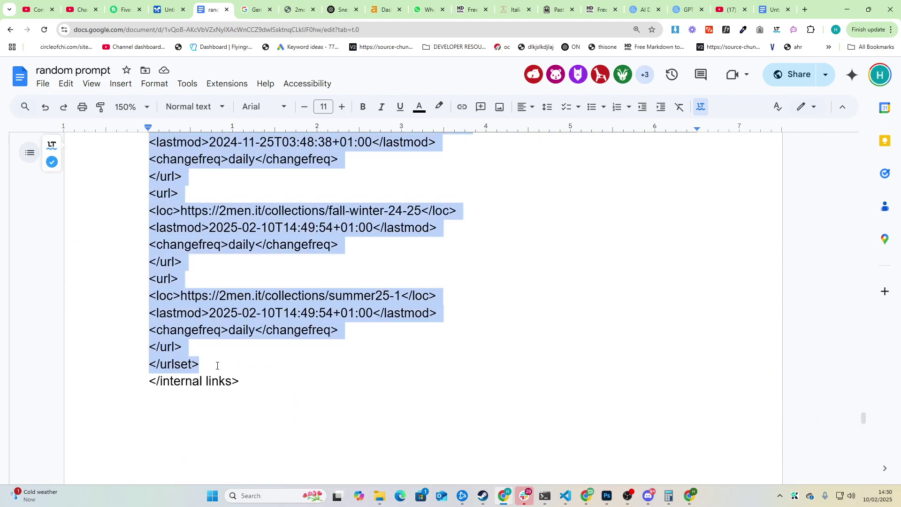
key(BackSpace)
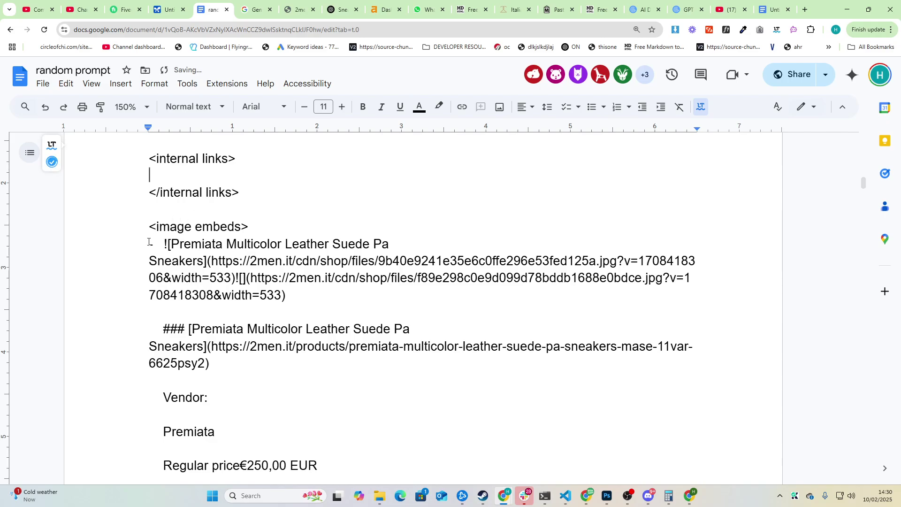
scroll(866, 201, down, 4)
key(ctrl+End)
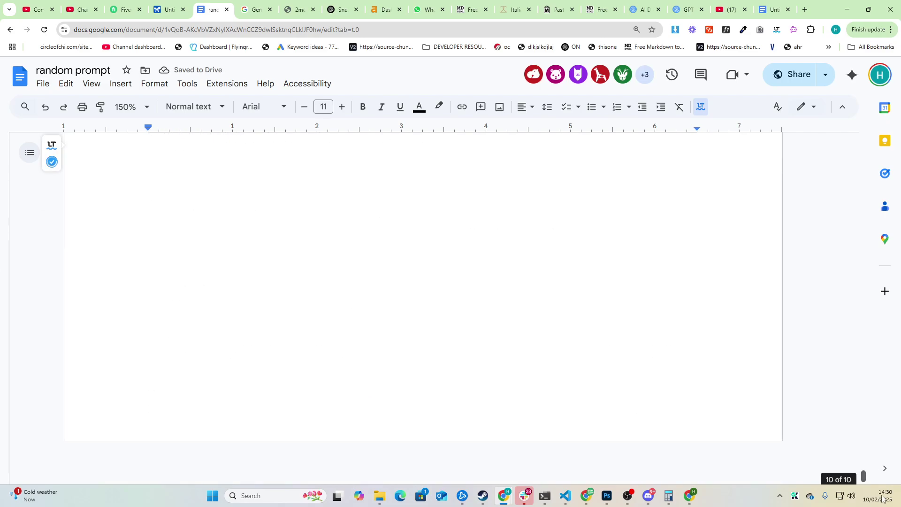
scroll(282, 332, up, 5)
scroll(269, 312, down, 2)
shift+click(262, 308)
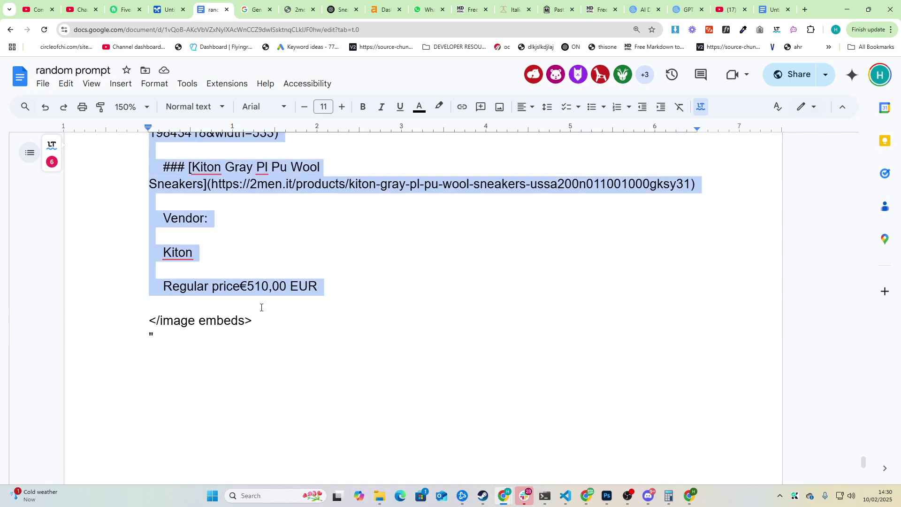
key(BackSpace)
Step: Check the 'Best sneakers for men in 2025' keyword line and place the cursor inside internal links
scroll(261, 307, up, 15)
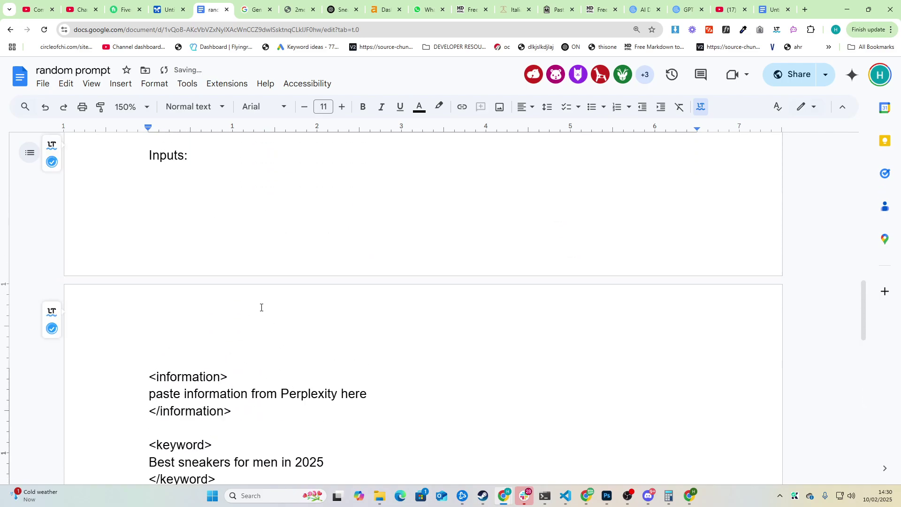
scroll(262, 308, down, 12)
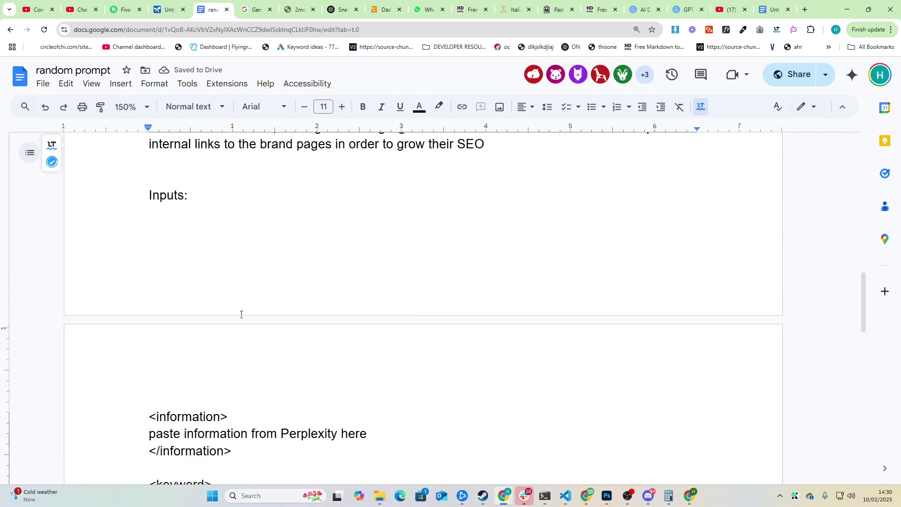
scroll(259, 368, down, 1)
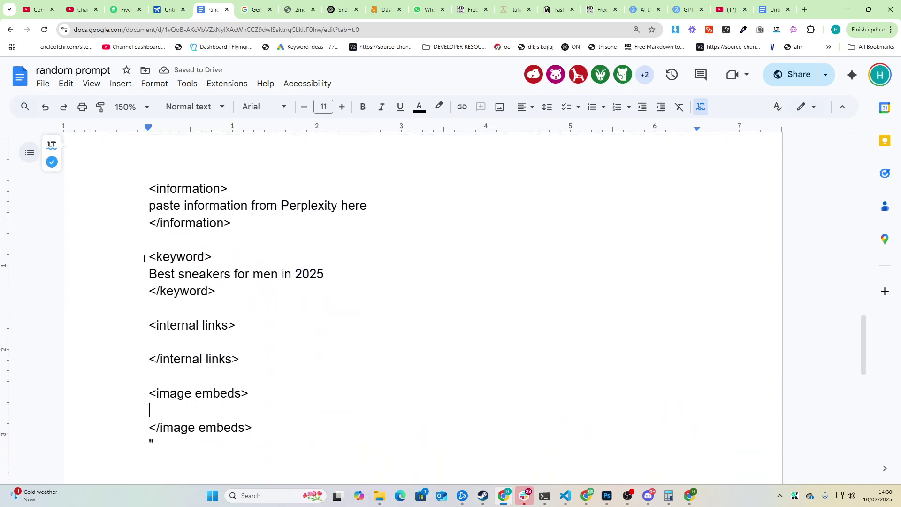
triple_click(177, 274)
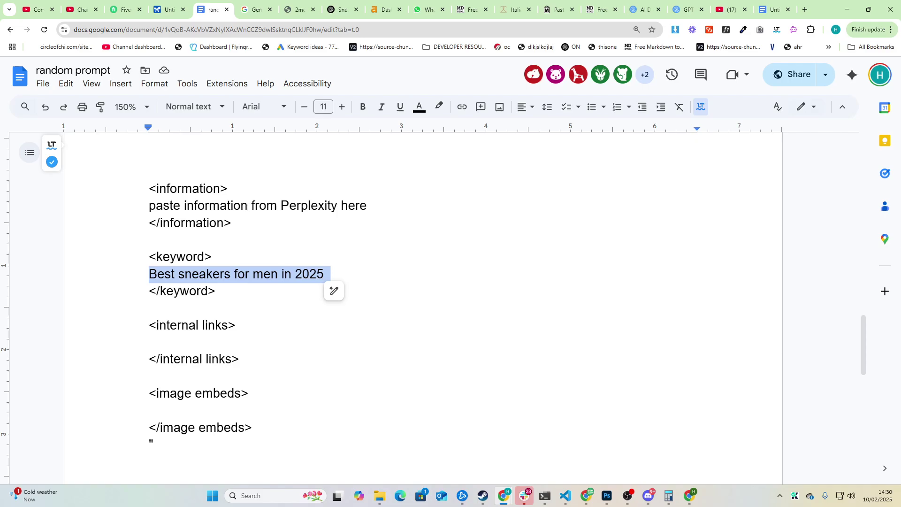
triple_click(246, 206)
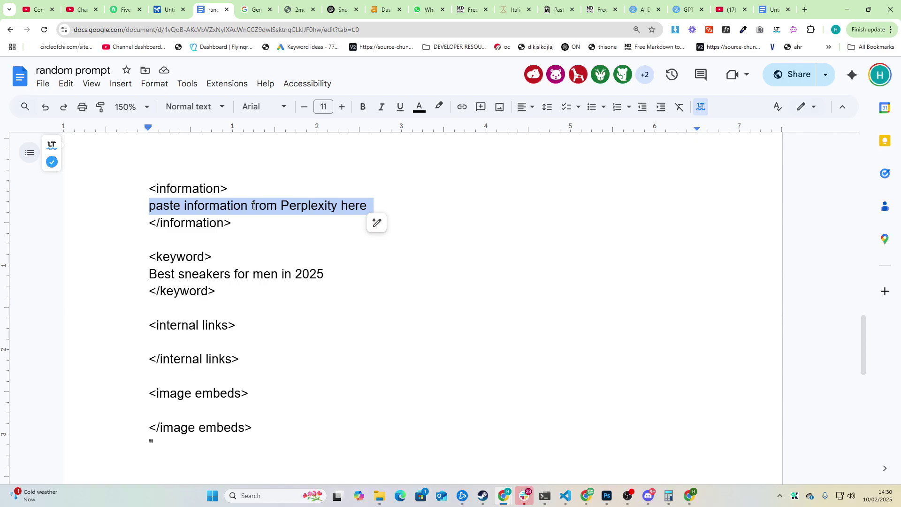
click(238, 326)
key(Down)
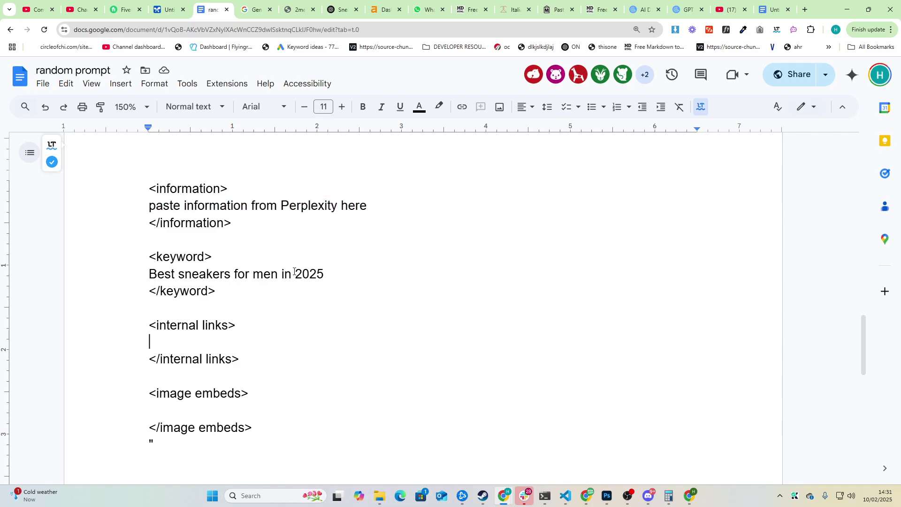
Step: Open the 2men.it sitemap index in a new tab and view its pages sitemap
click(805, 9)
text(2men)
key(Return)
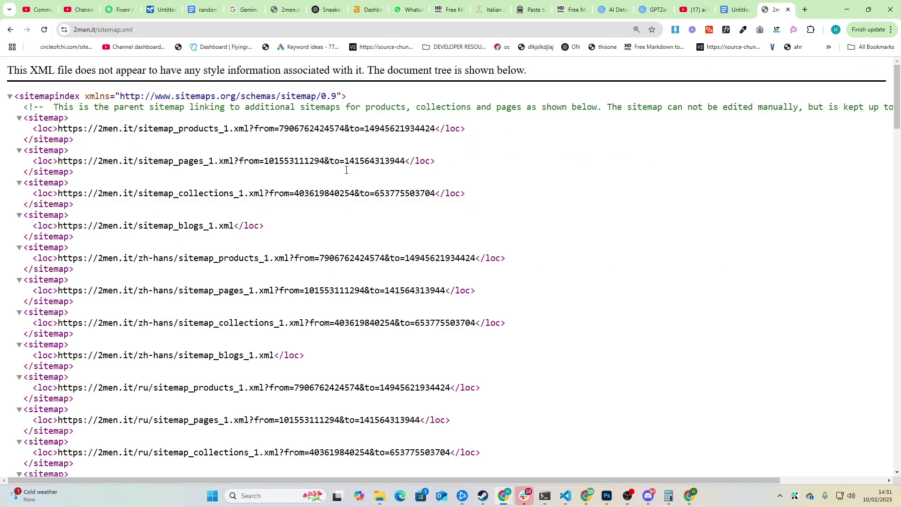
drag(406, 160, 59, 162)
key(ctrl+c)
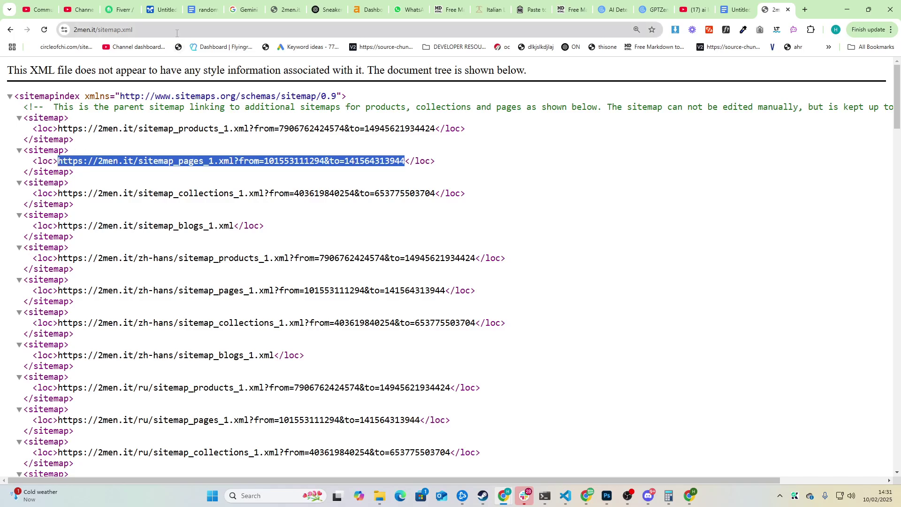
click(177, 30)
key(ctrl+v)
key(Return)
key(ctrl+a)
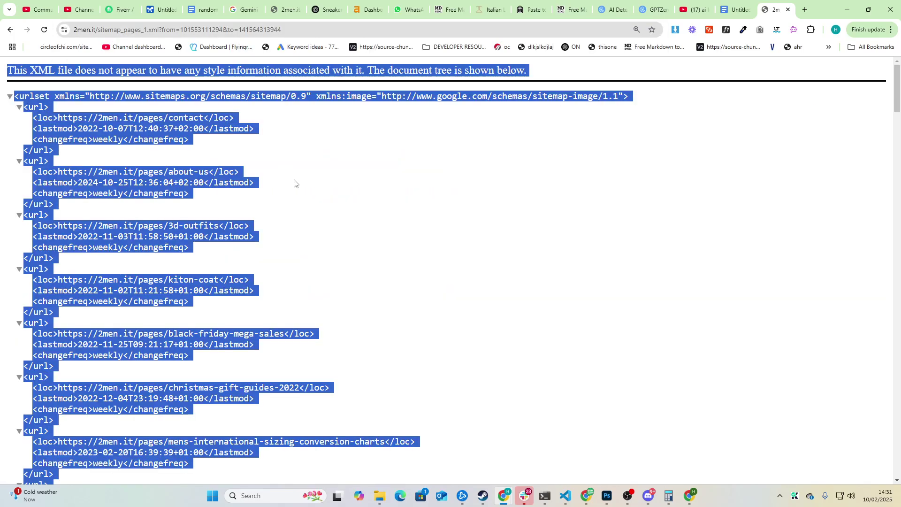
click(10, 29)
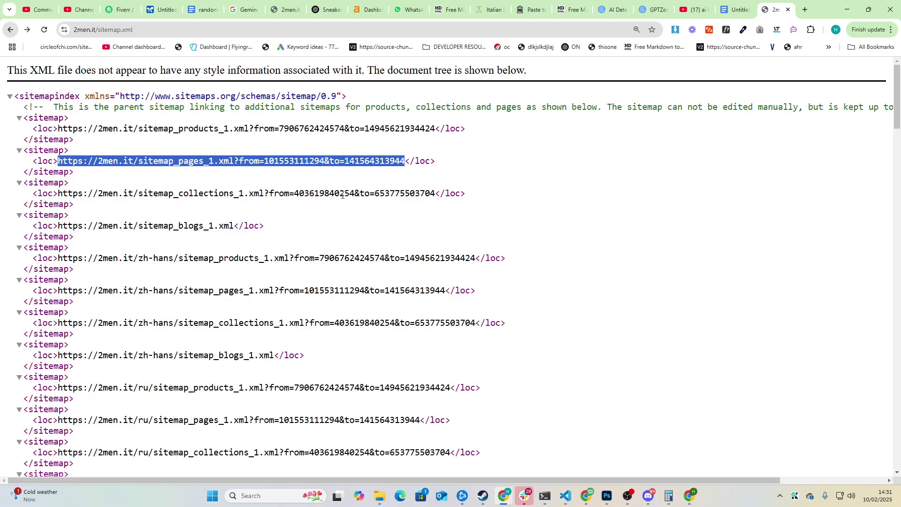
Step: Load the 2men.it collections sitemap from its copied URL and select all its text
drag(440, 193, 278, 198)
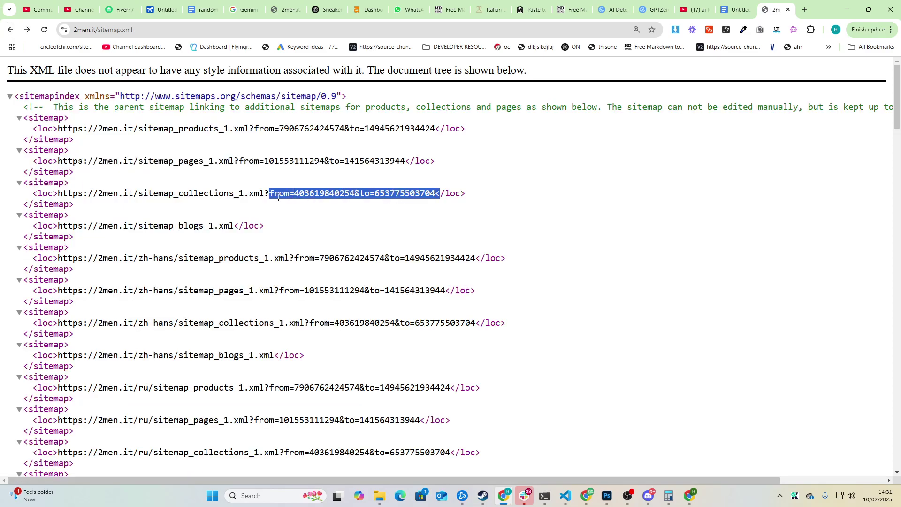
click(64, 195)
drag(59, 194, 434, 198)
key(ctrl+c)
click(233, 31)
key(ctrl+v)
key(Return)
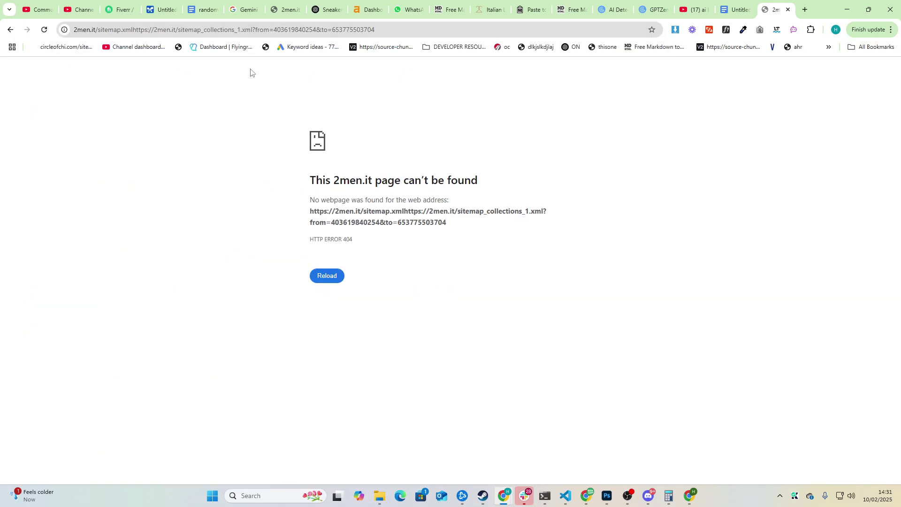
click(104, 26)
key(Delete)
key(Delete)
key(Delete)
key(Delete)
key(Delete)
key(Delete)
key(Delete)
key(Delete)
key(Delete)
key(Delete)
key(Delete)
key(Delete)
key(Delete)
key(Delete)
key(Delete)
key(Delete)
key(Delete)
key(Delete)
key(Delete)
key(Delete)
key(Delete)
key(Delete)
key(Delete)
key(Delete)
key(Delete)
key(Delete)
key(Delete)
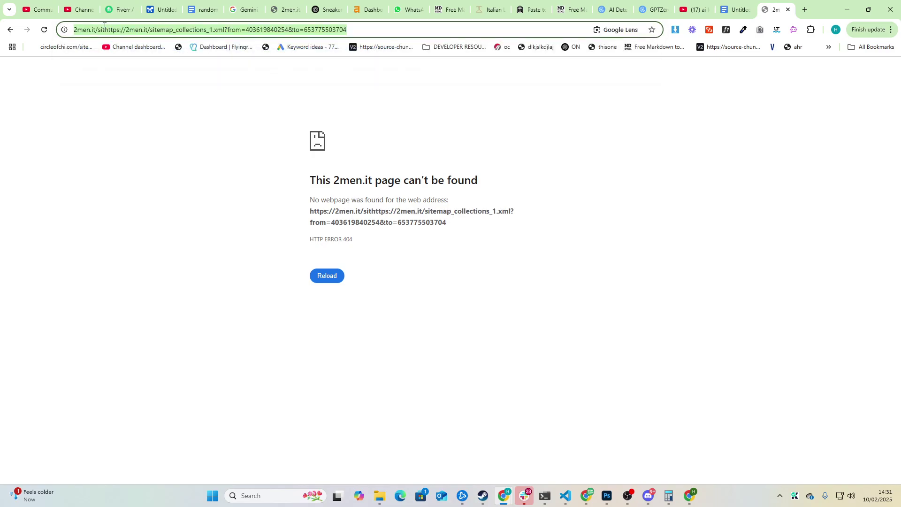
key(Return)
key(ctrl+a)
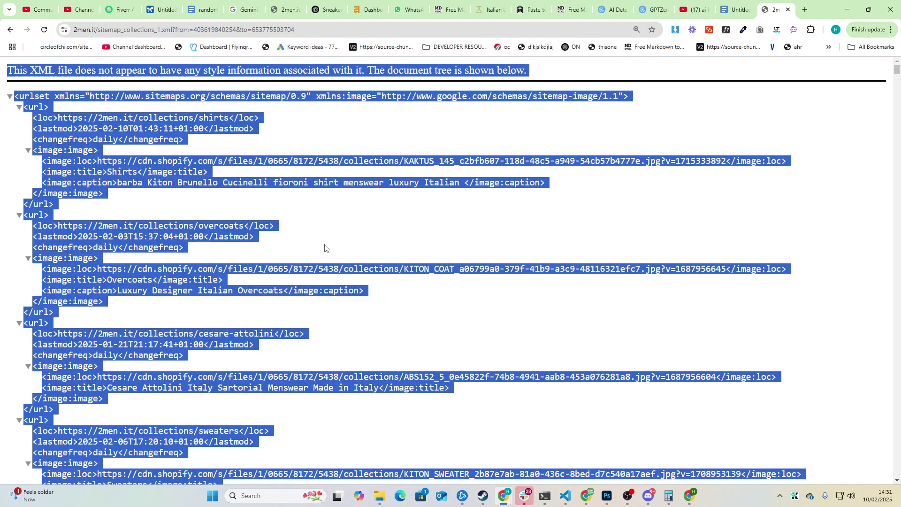
Step: Paste the collections sitemap XML into the prompt's internal links section
click(198, 4)
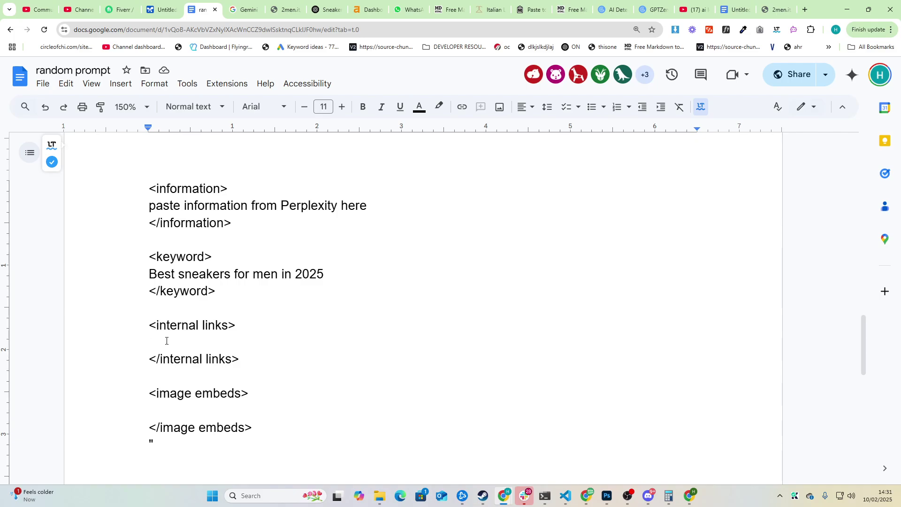
key(ctrl+v)
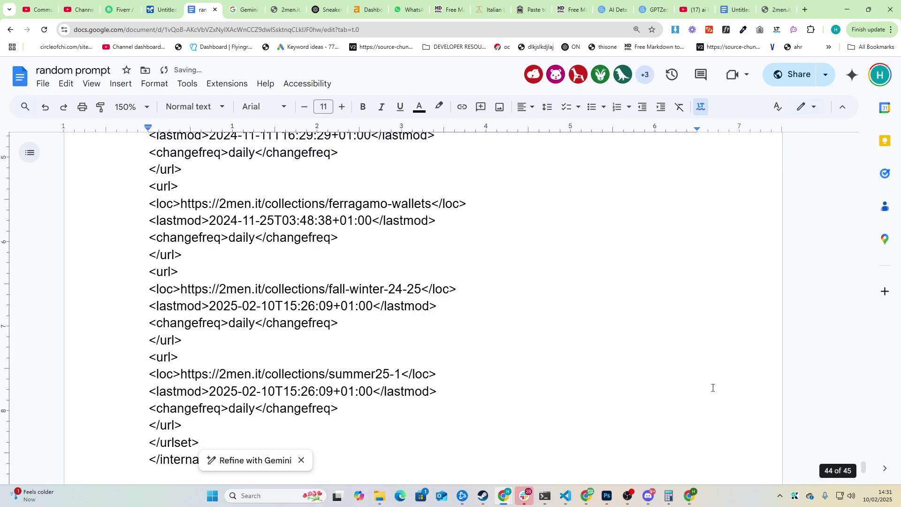
click(439, 221)
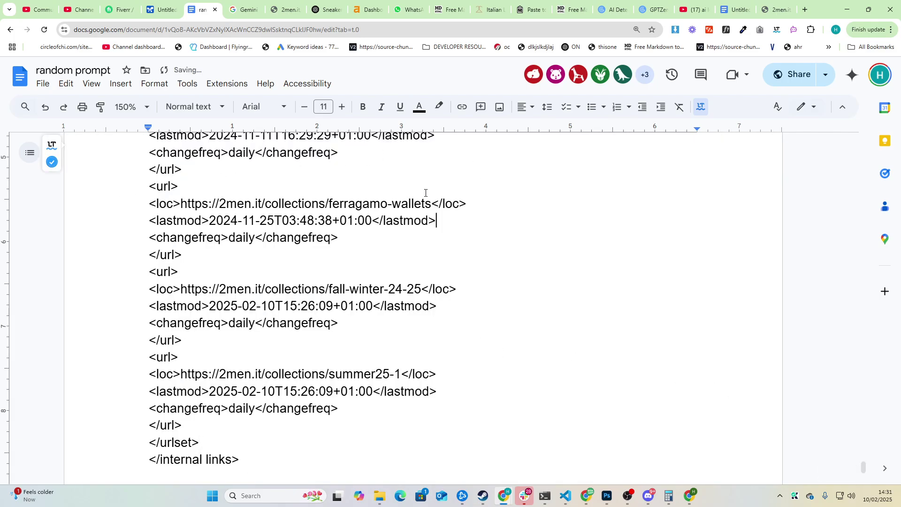
click(43, 83)
key(Escape)
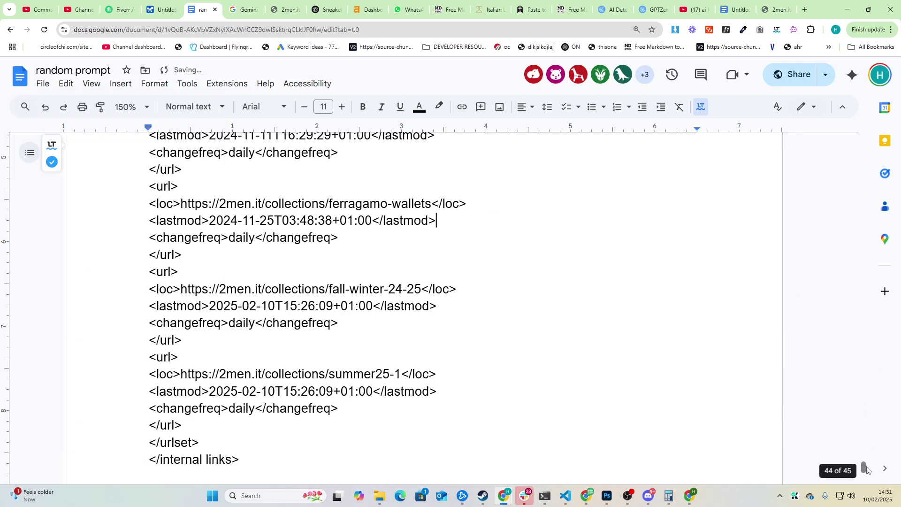
Step: Review the top of the prompt, including the 'Work with us' and 'Try our SEO tool' lines
key(ctrl+Home)
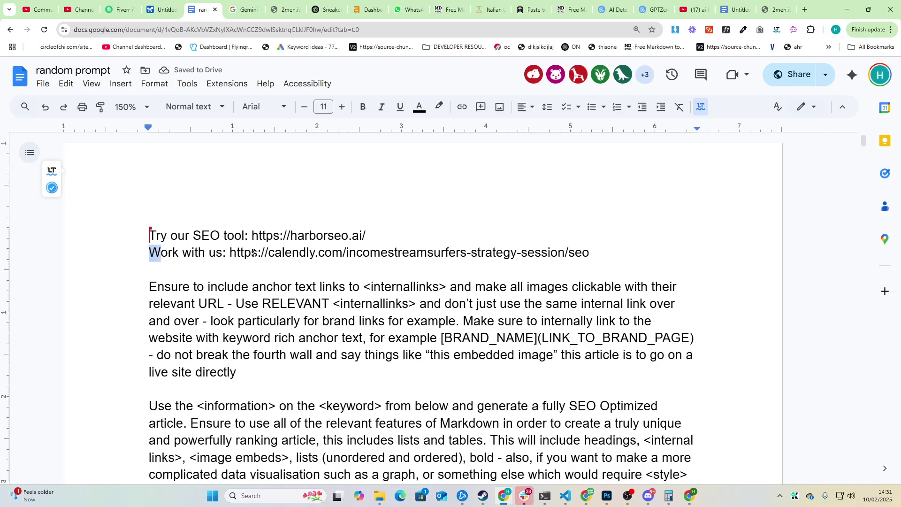
drag(151, 252, 695, 258)
click(695, 257)
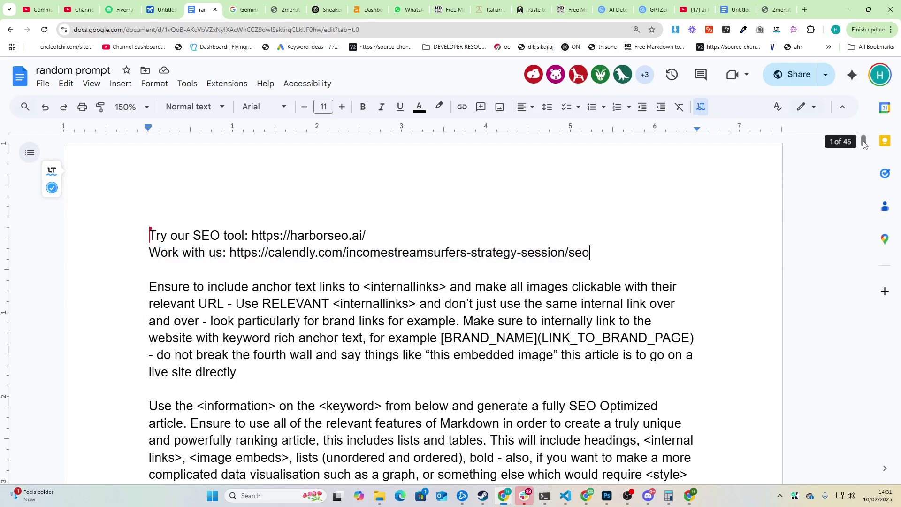
double_click(458, 252)
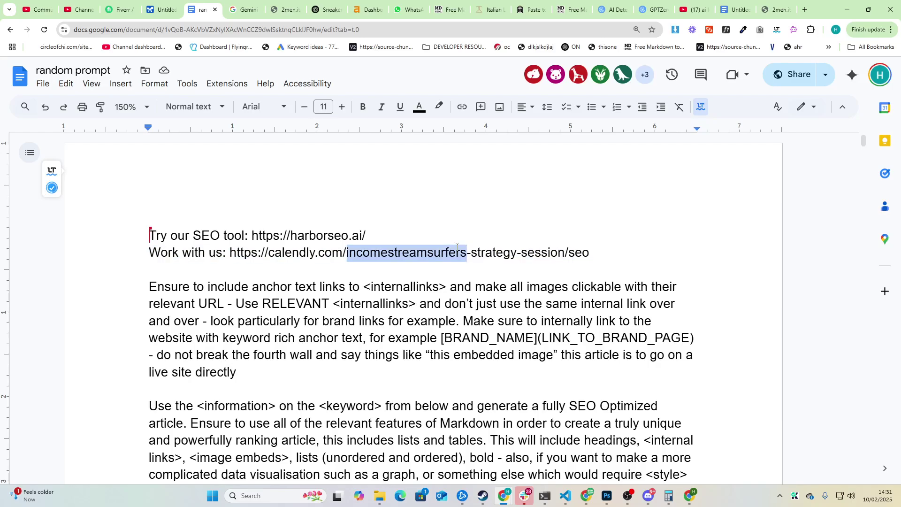
double_click(582, 252)
drag(610, 241, 698, 206)
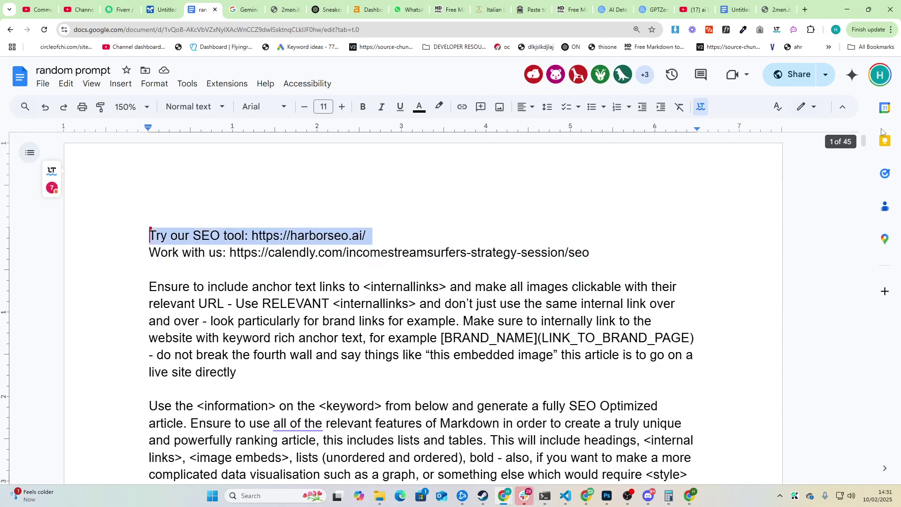
drag(864, 141, 864, 476)
scroll(437, 324, up, 10)
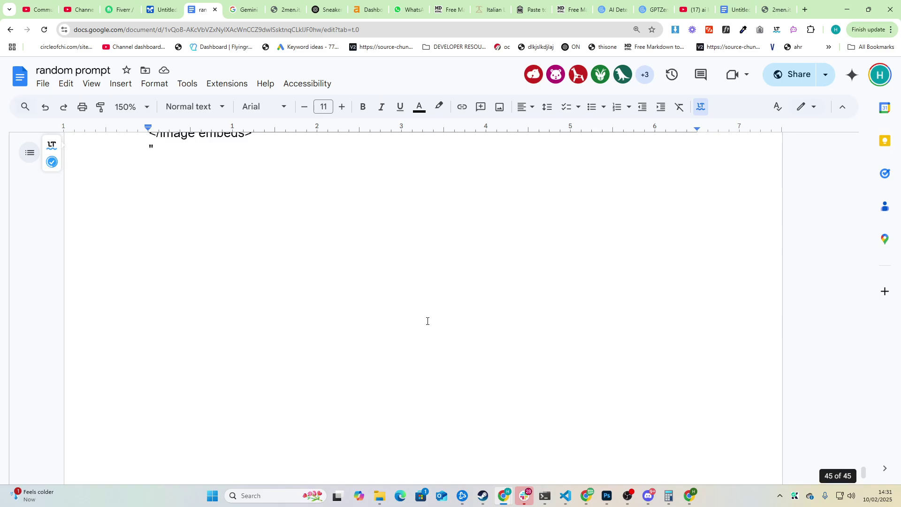
Step: Place the cursor in the empty image embeds section and search the document for '<keyword'
scroll(405, 324, down, 3)
click(180, 275)
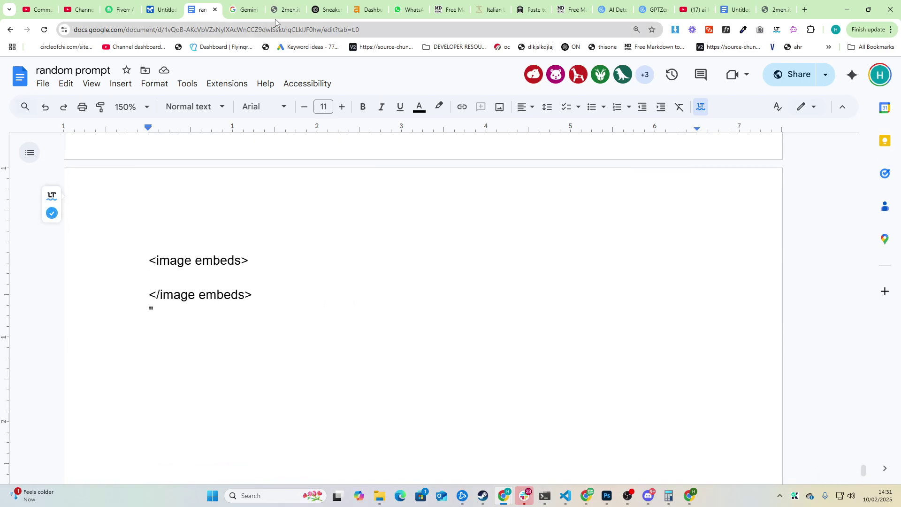
key(ctrl+f)
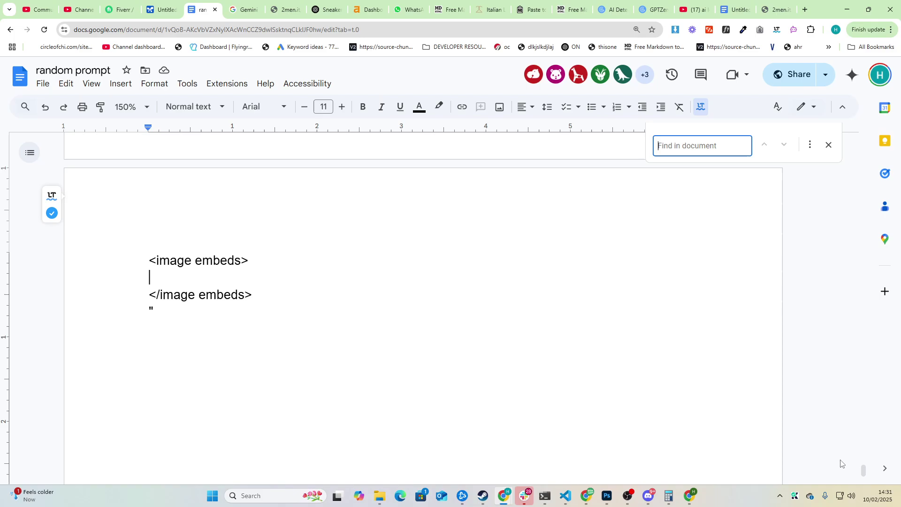
text(<keyword)
key(Return)
key(Return)
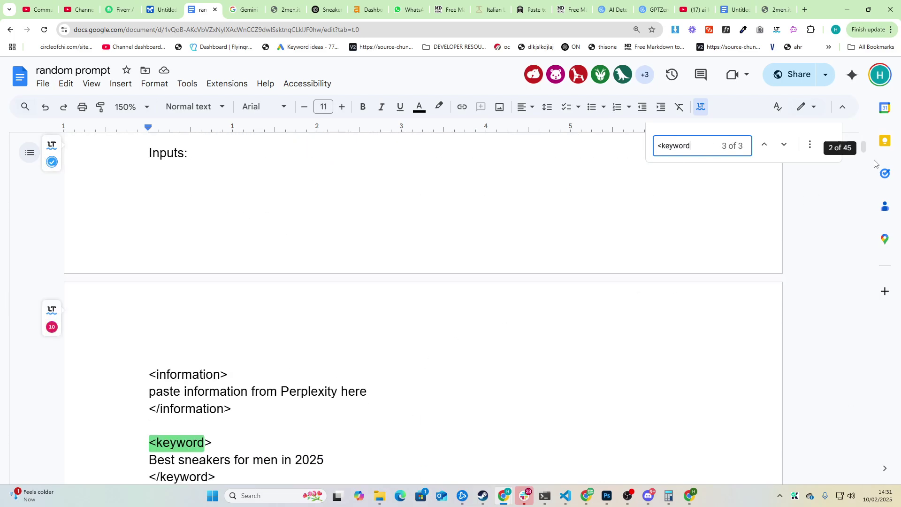
scroll(866, 185, down, 2)
drag(864, 149, 864, 446)
scroll(402, 418, down, 10)
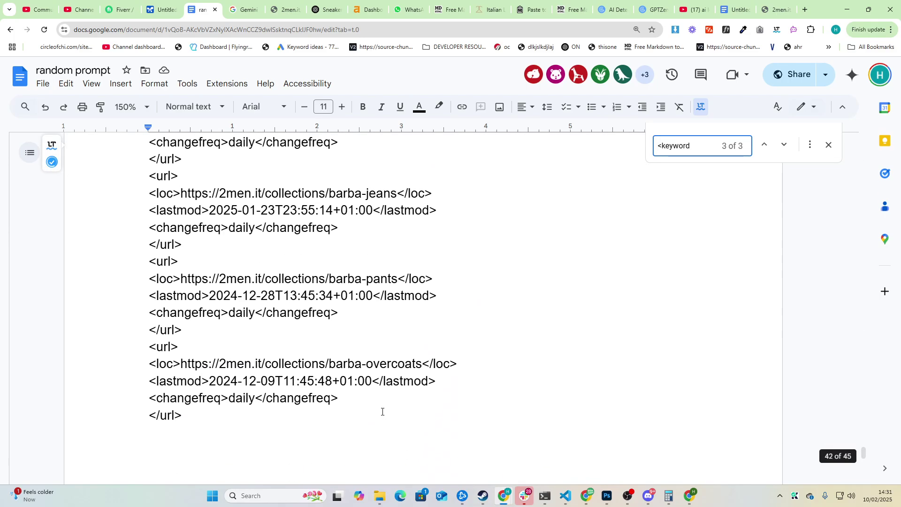
scroll(382, 411, down, 20)
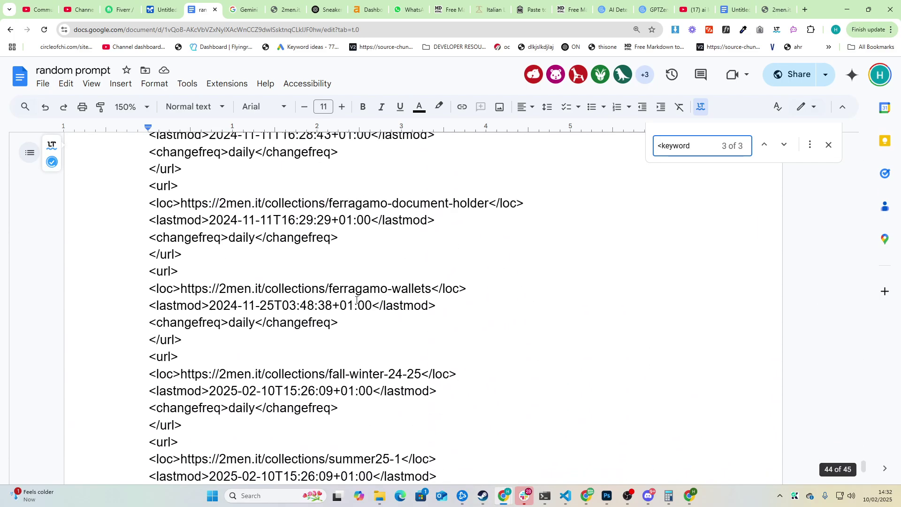
scroll(402, 233, down, 3)
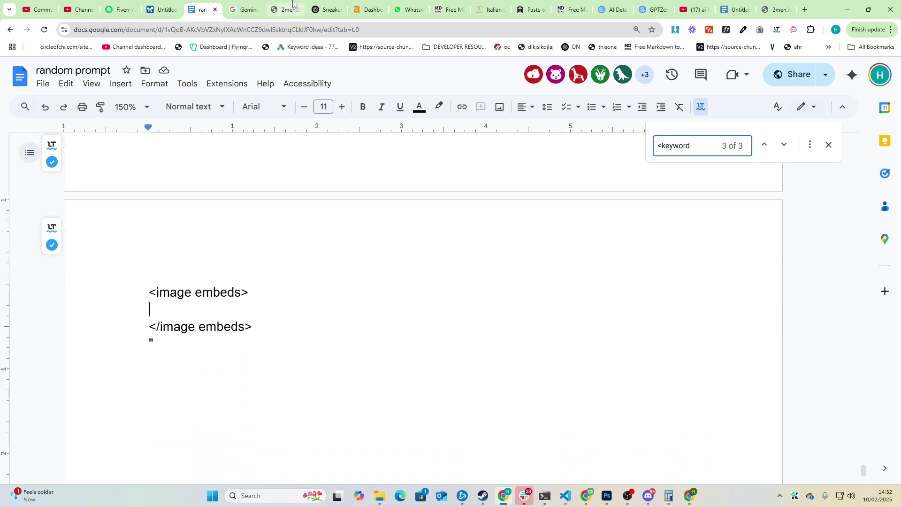
Step: Open the 2men.it sneakers collection in a new tab and browse its product listings
click(805, 9)
text(https://2men.it)
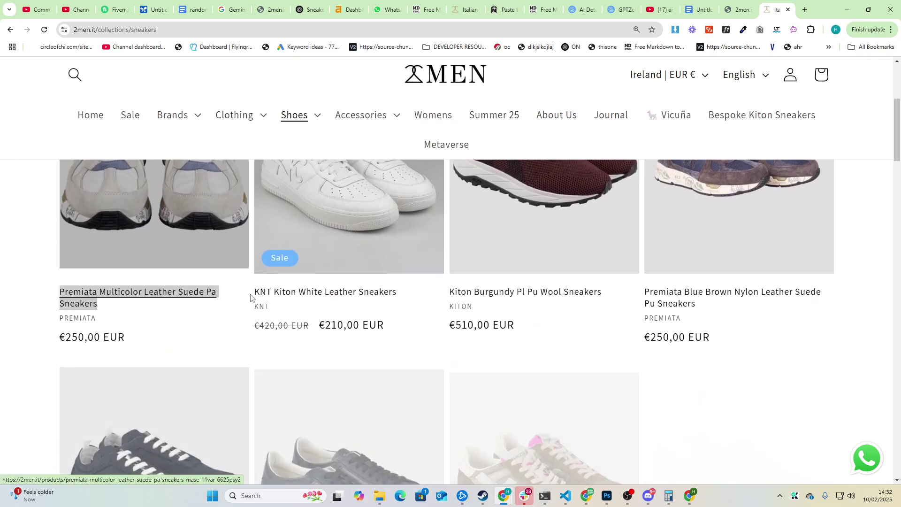
scroll(578, 322, down, 15)
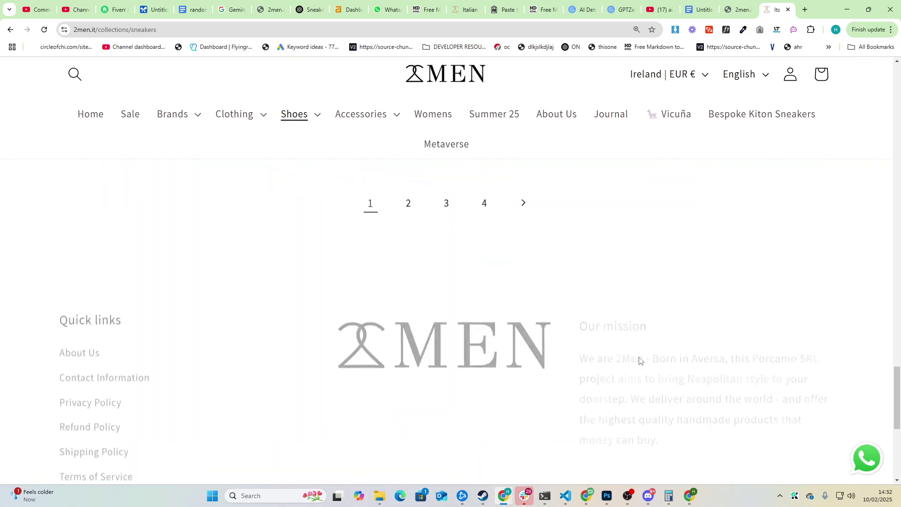
scroll(640, 360, up, 5)
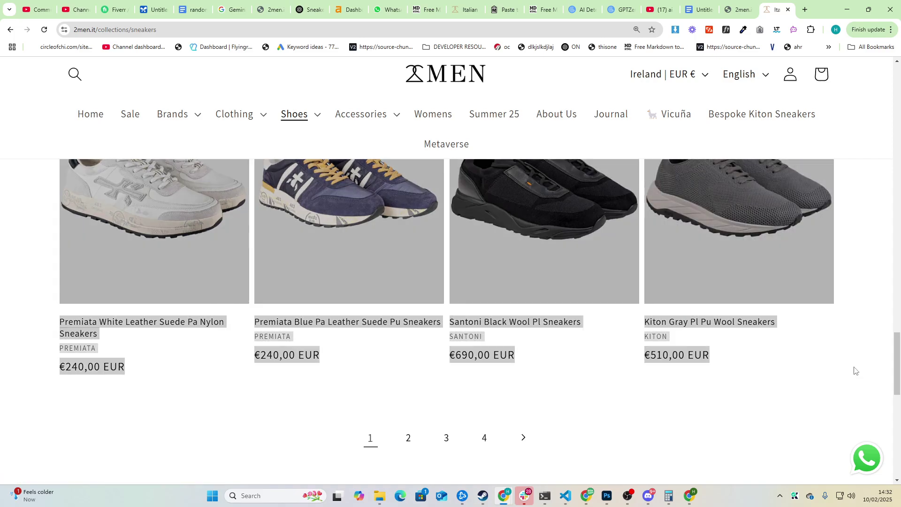
scroll(459, 298, up, 5)
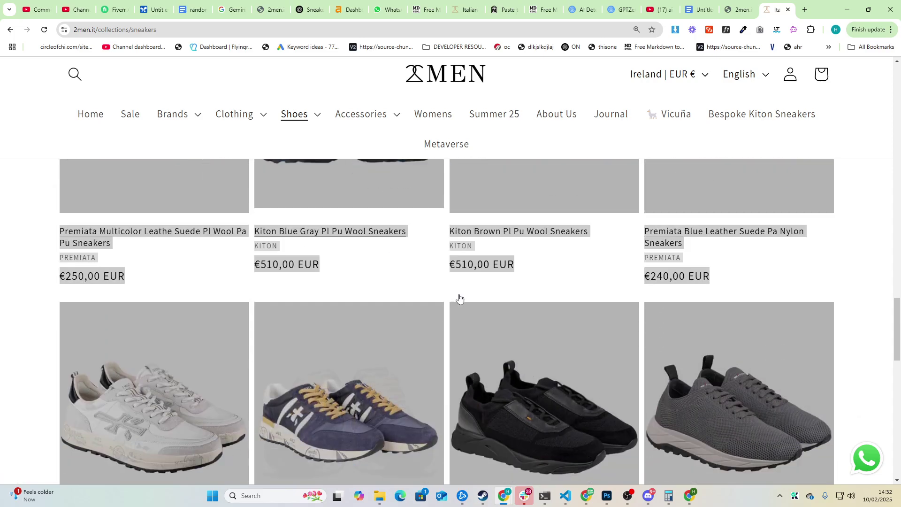
scroll(581, 264, down, 3)
Step: Convert the copied sneaker listings to Markdown on Paste to Markdown, then return to the prompt document
click(804, 10)
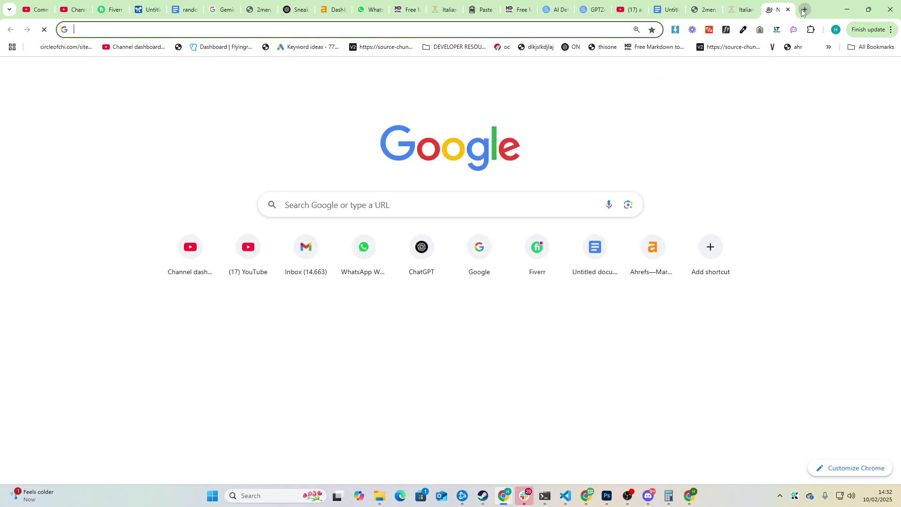
text(pastetomark)
key(Return)
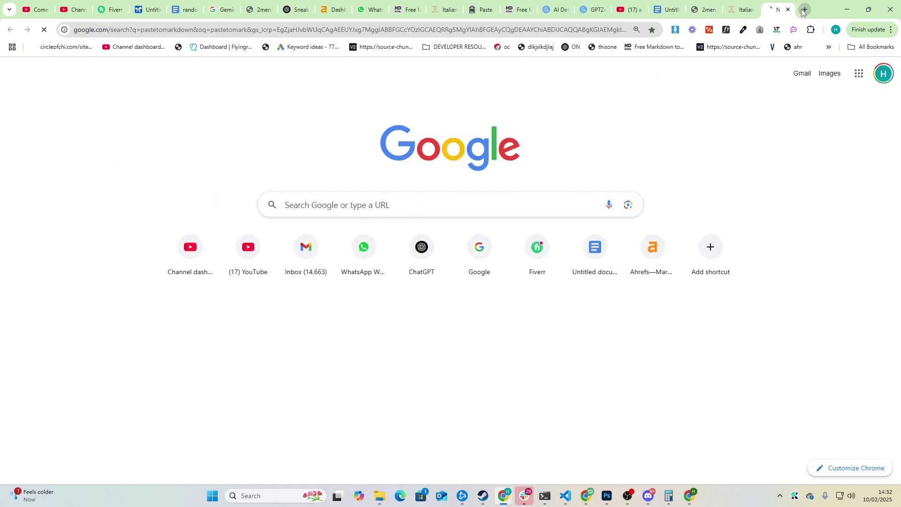
click(210, 218)
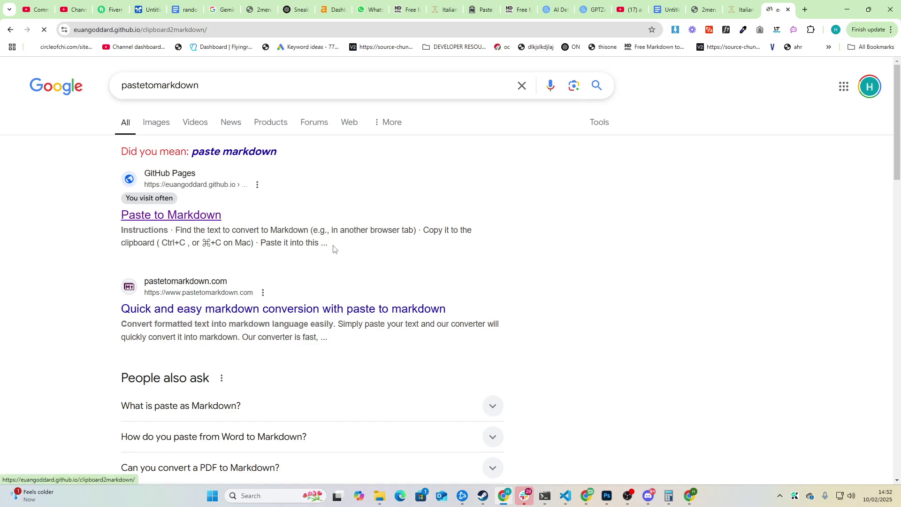
key(ctrl+v)
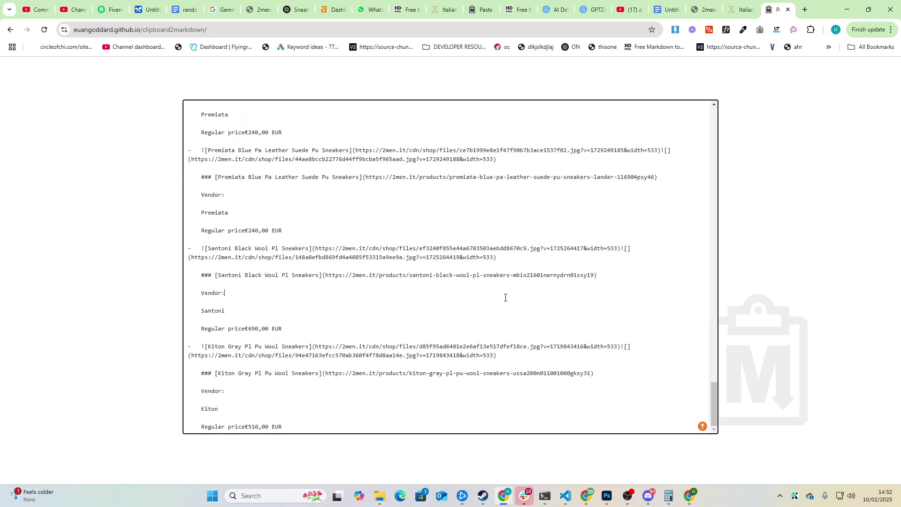
click(190, 9)
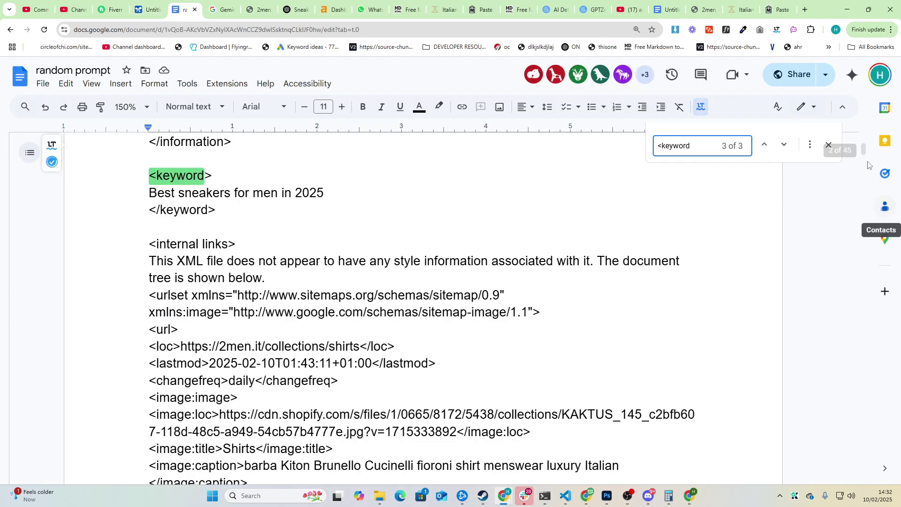
Step: Paste the Markdown sneaker list into the prompt's image embeds section
drag(864, 149, 863, 476)
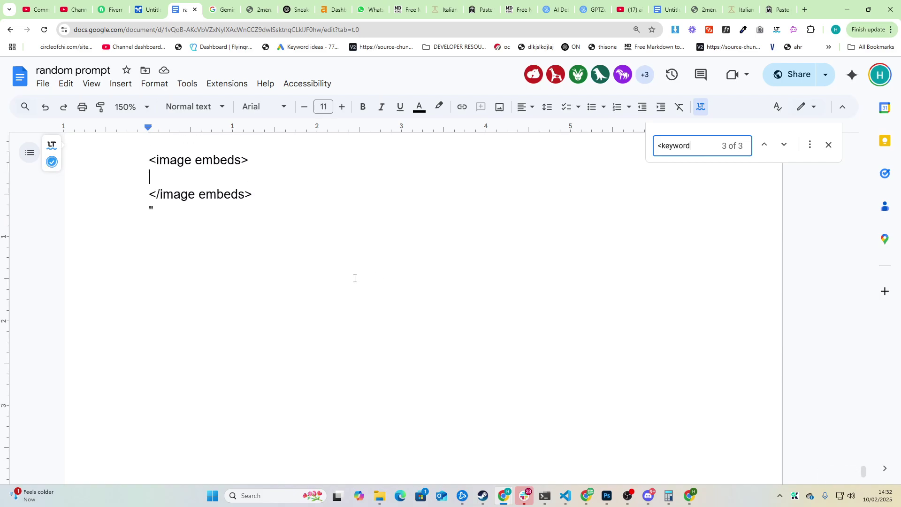
scroll(291, 291, up, 3)
key(ctrl+v)
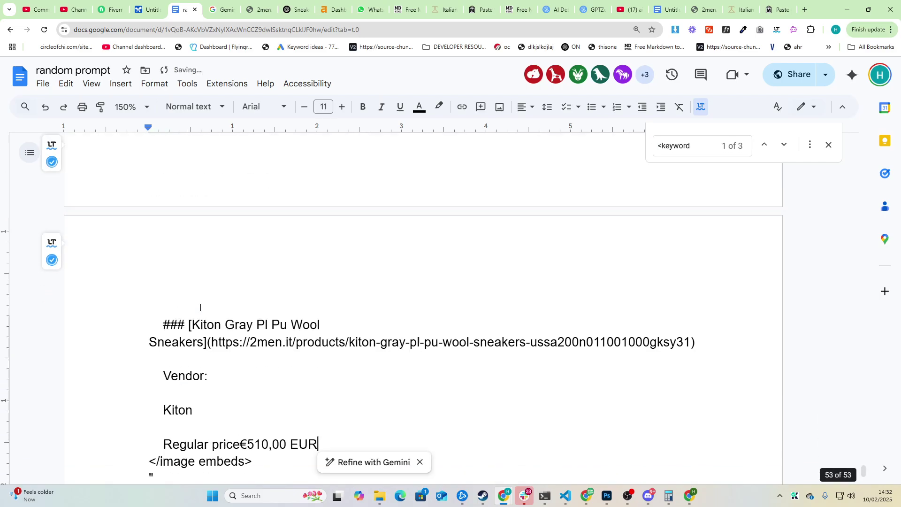
Step: Copy the entire prompt into the new Google AI Studio prompt box
key(ctrl+a)
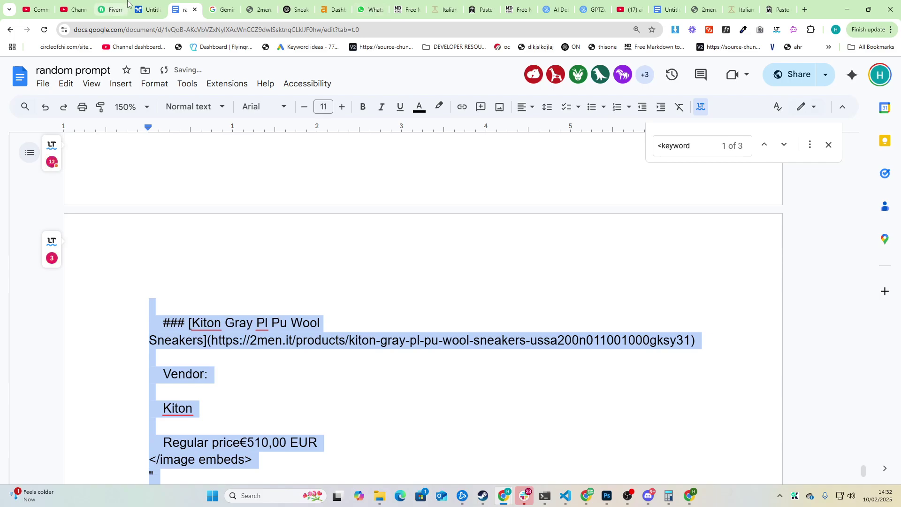
click(146, 10)
click(317, 462)
key(ctrl+v)
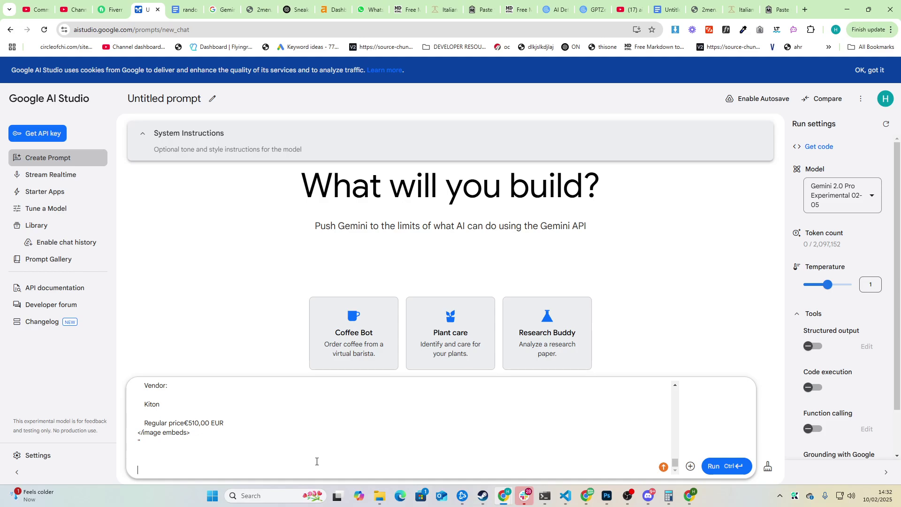
Step: Run the prompt on Gemini 2.0 Pro Experimental 02-05 and follow the 'Best Sneakers for Men in 2025' article streaming in
click(723, 468)
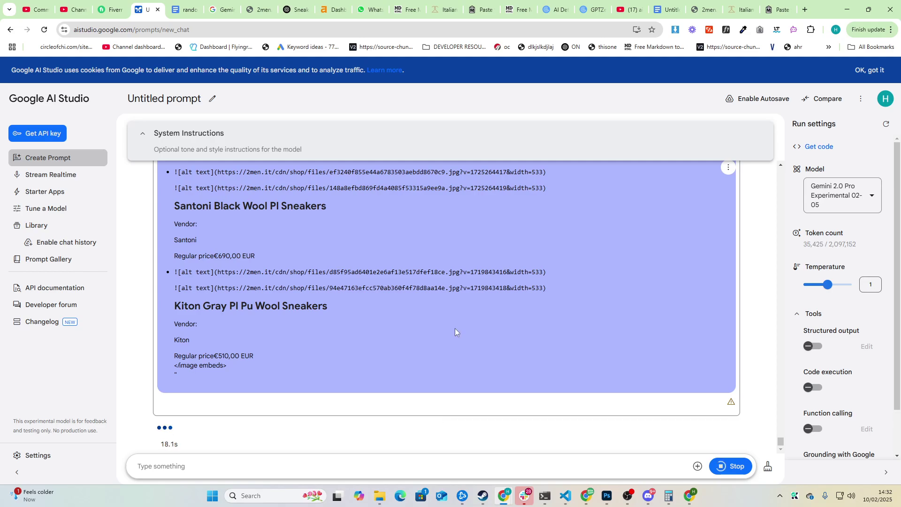
scroll(798, 366, down, 2)
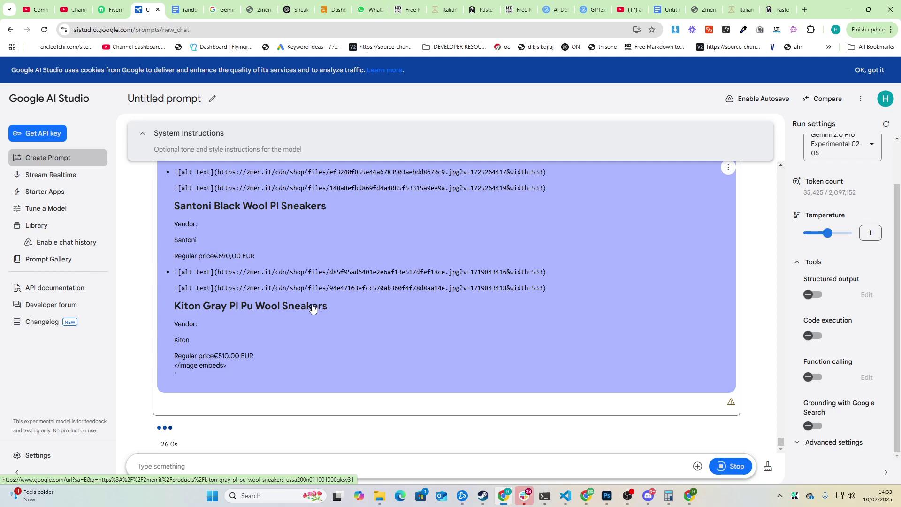
scroll(297, 292, up, 15)
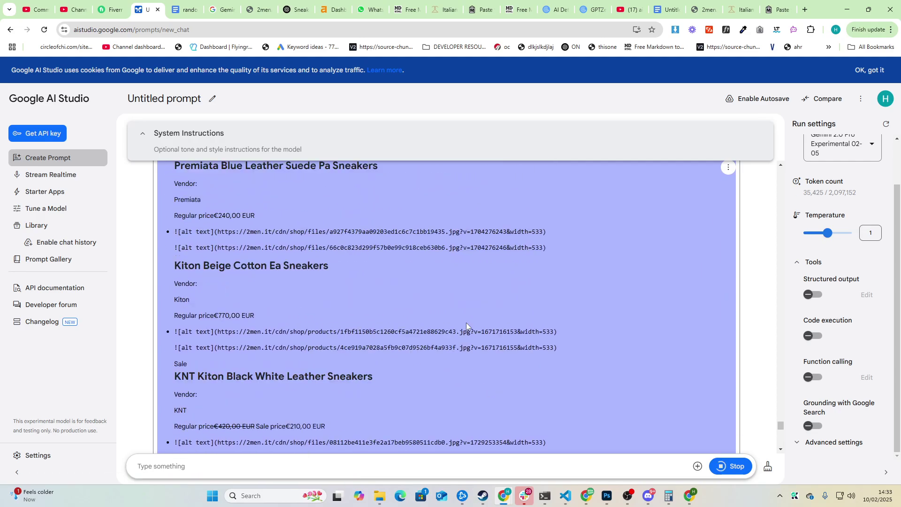
scroll(466, 323, down, 10)
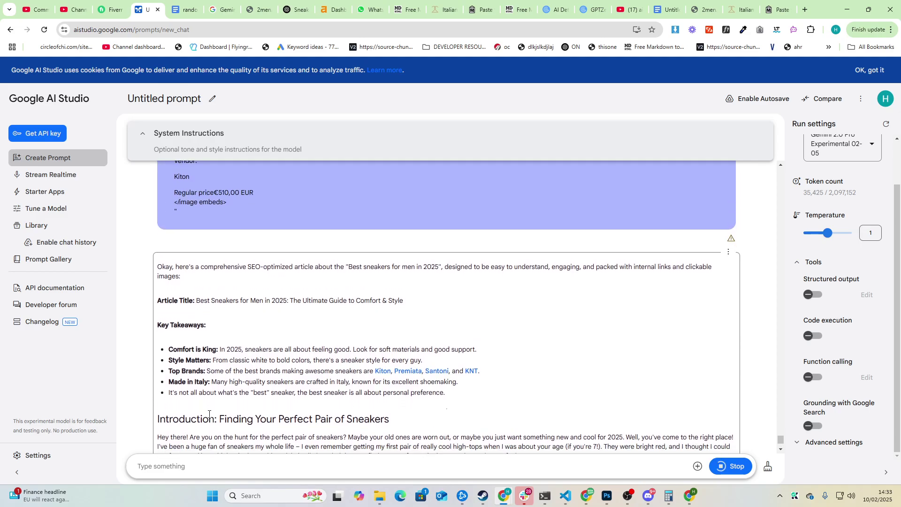
Step: Read through the finished sneaker article, highlighting the introduction's opening line and bright red sneakers anecdote
drag(166, 402, 269, 398)
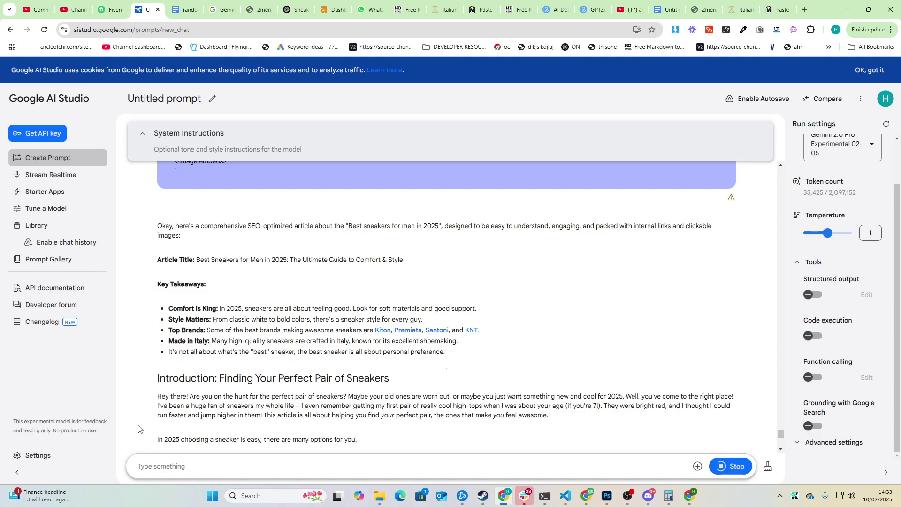
scroll(197, 371, down, 1)
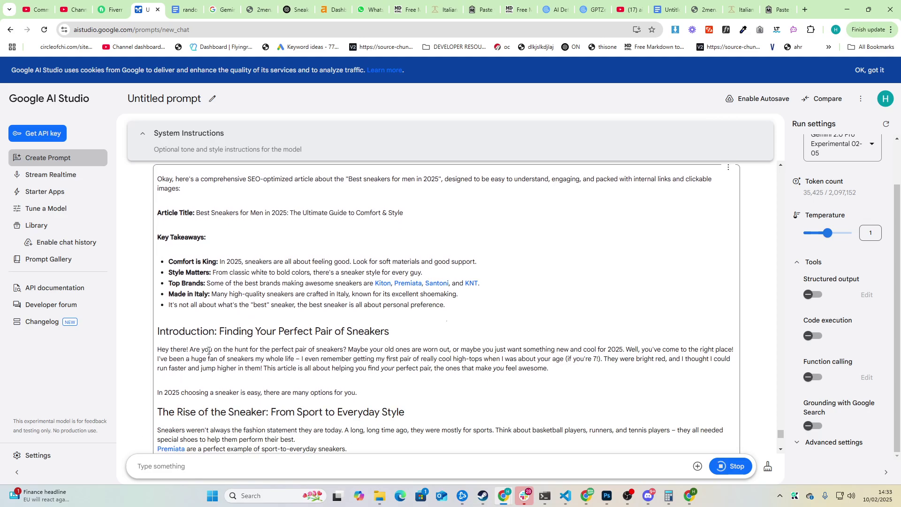
ctrl+scroll(321, 401, up, 2)
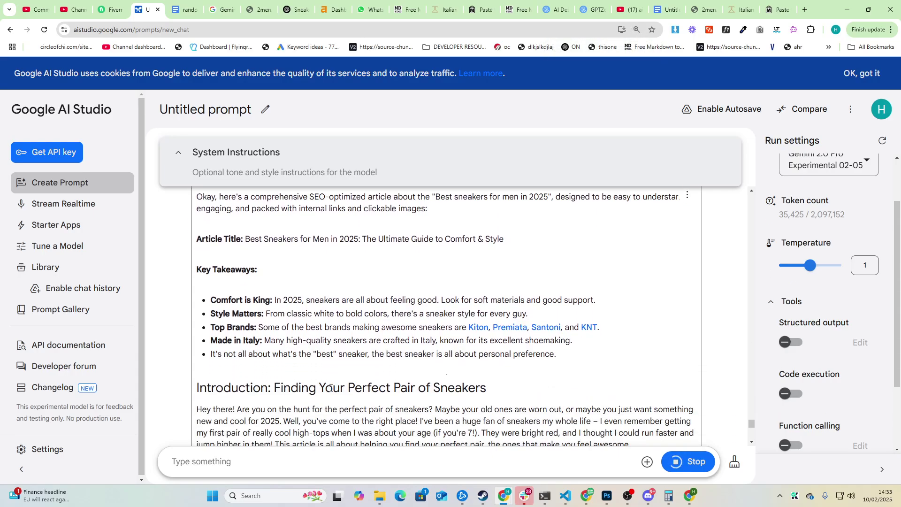
scroll(318, 377, down, 1)
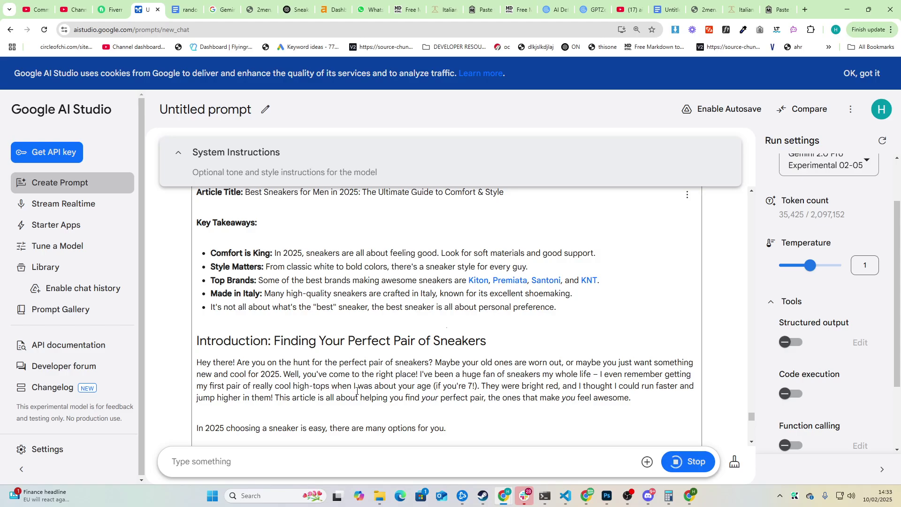
drag(416, 385, 488, 397)
click(479, 394)
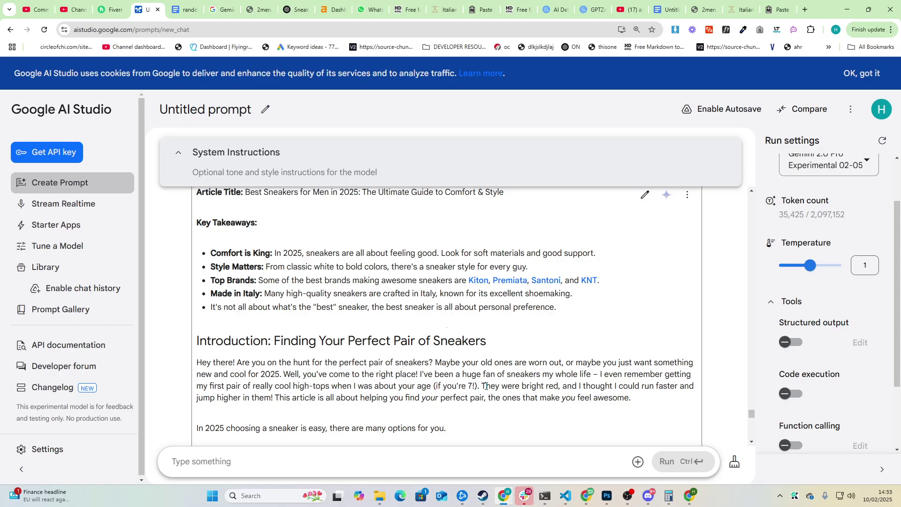
drag(486, 387, 605, 397)
click(606, 396)
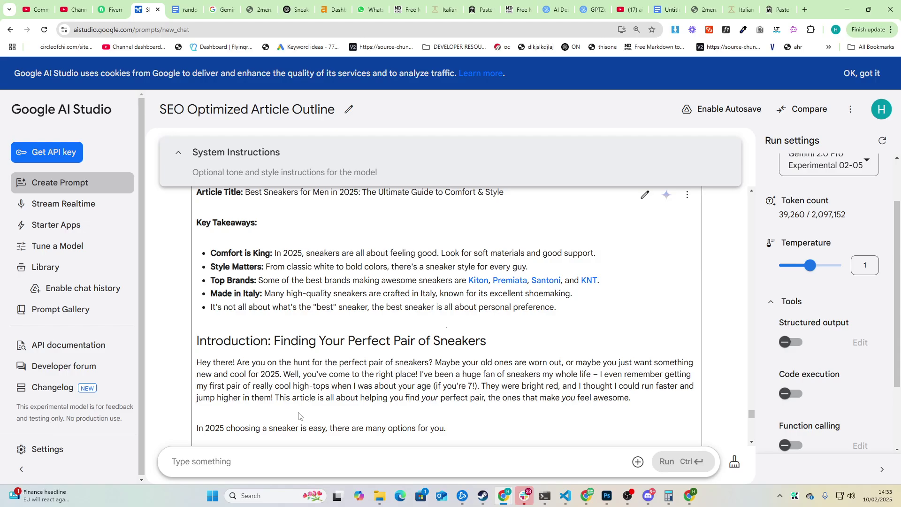
scroll(280, 354, down, 2)
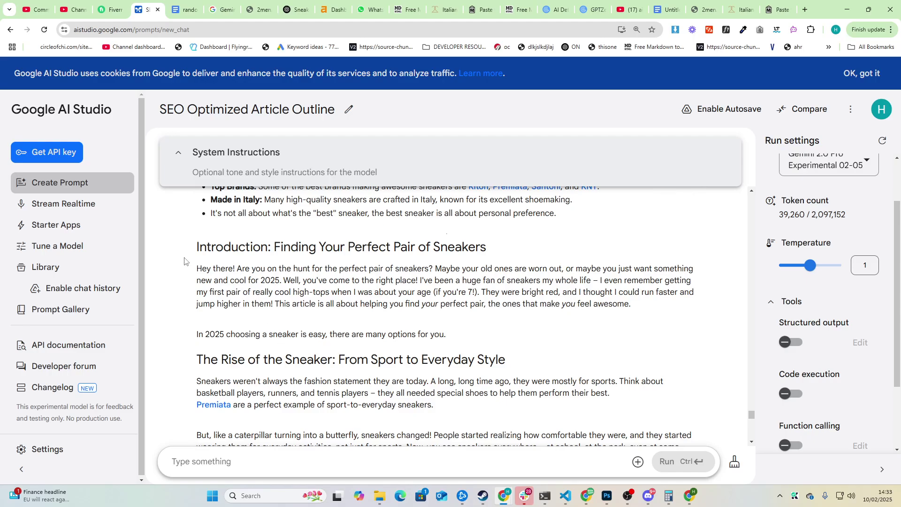
drag(195, 248, 541, 301)
key(ctrl+c)
scroll(334, 326, down, 2)
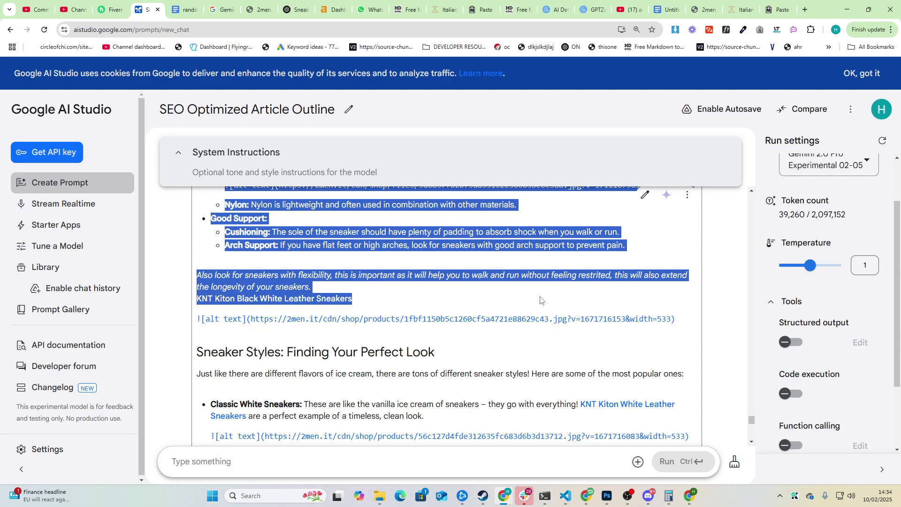
Step: Paste the copied article into GPTZero at gptzero.me and scan it for AI (49% likely AI)
click(806, 9)
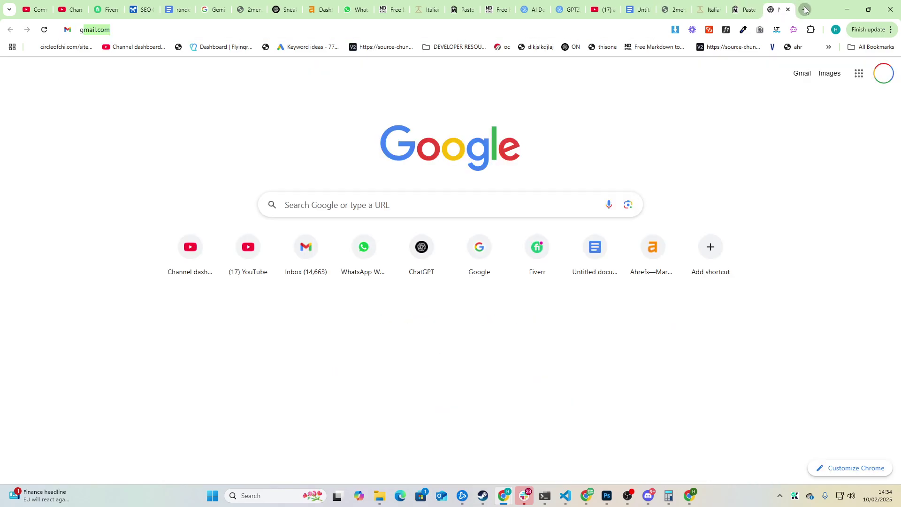
text(gptze)
key(Return)
click(634, 233)
key(ctrl+v)
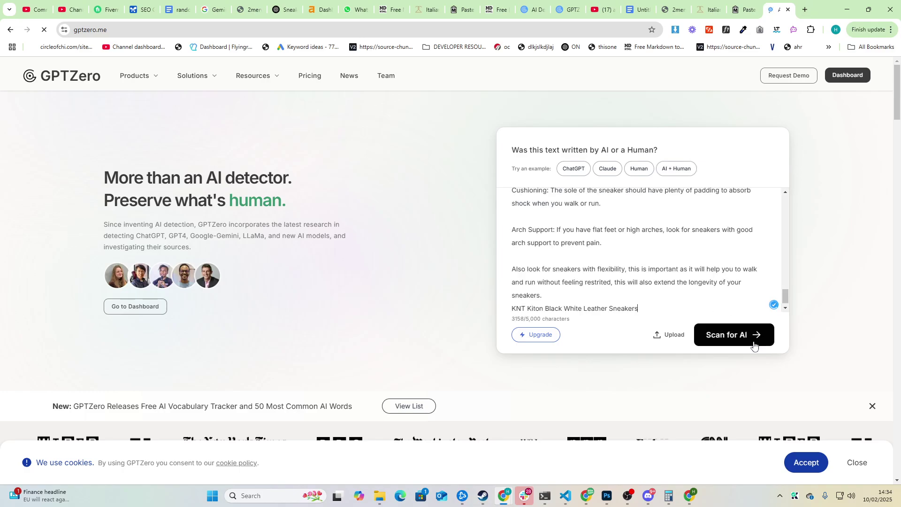
click(750, 342)
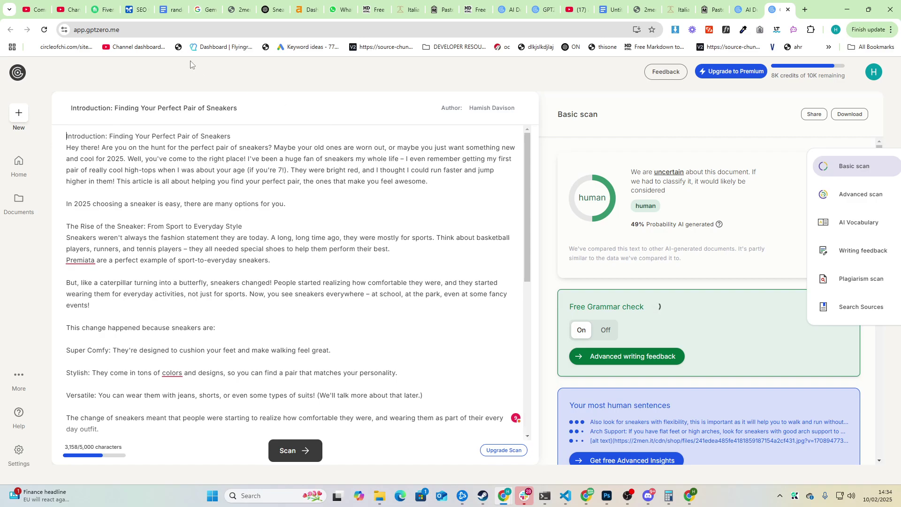
Step: Scroll through the AI Studio article, then switch to the 'random prompt' Google Doc
click(133, 9)
scroll(339, 333, down, 2)
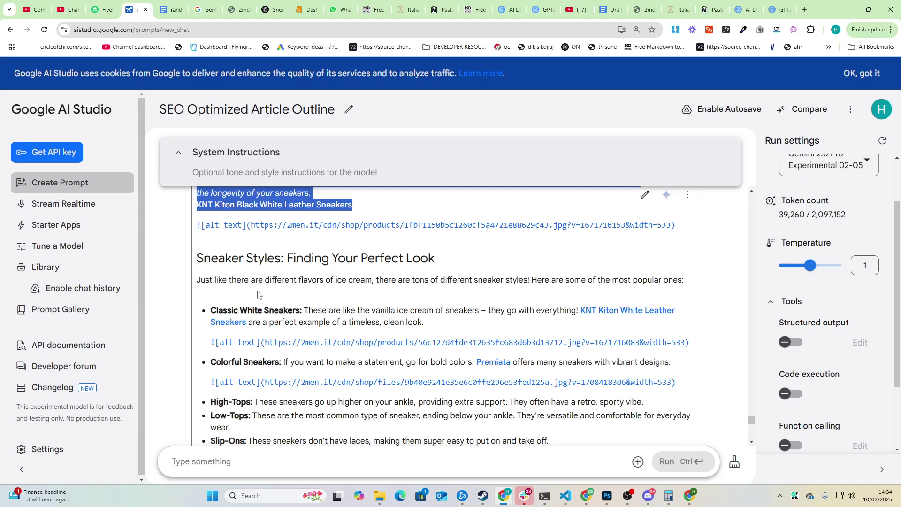
scroll(257, 294, down, 4)
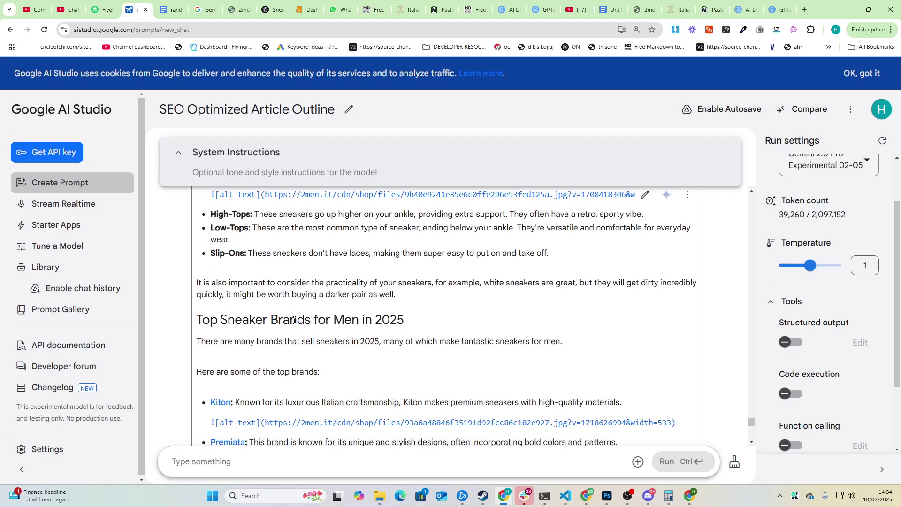
key(ctrl+Tab)
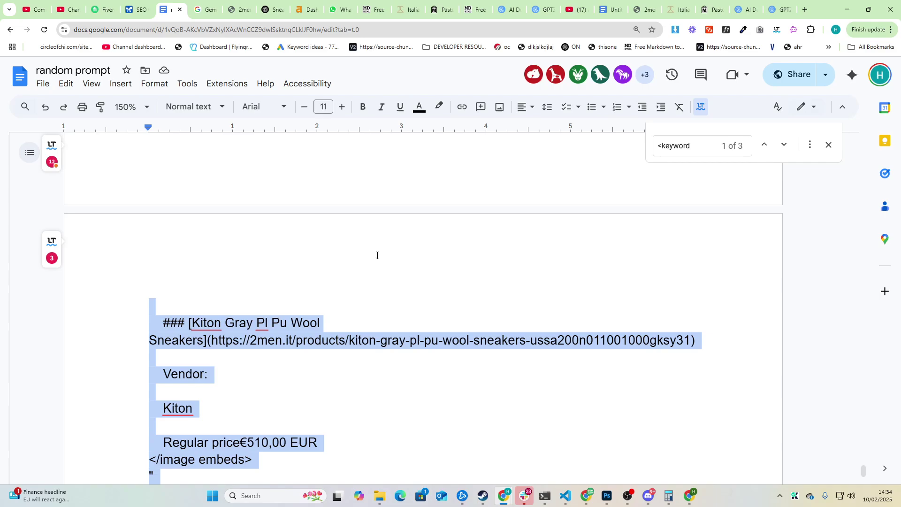
scroll(366, 322, down, 10)
key(ctrl+Home)
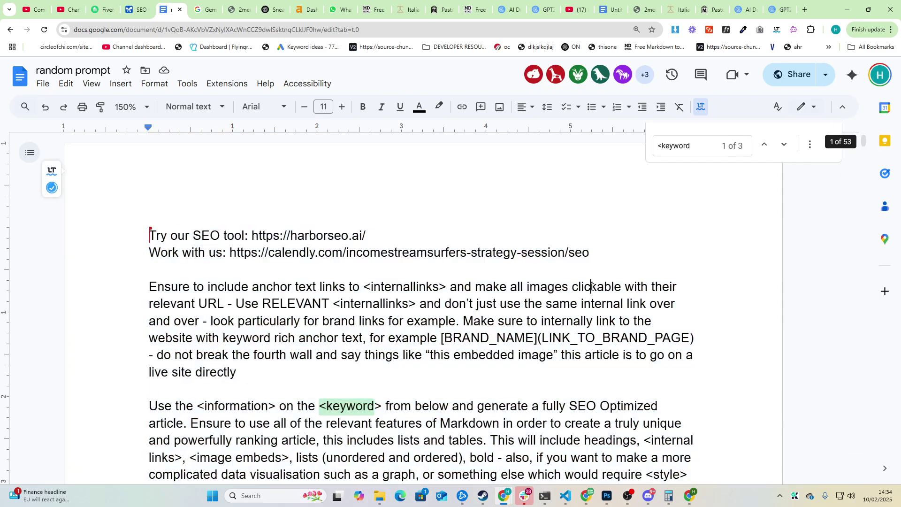
scroll(457, 319, down, 4)
scroll(126, 253, down, 2)
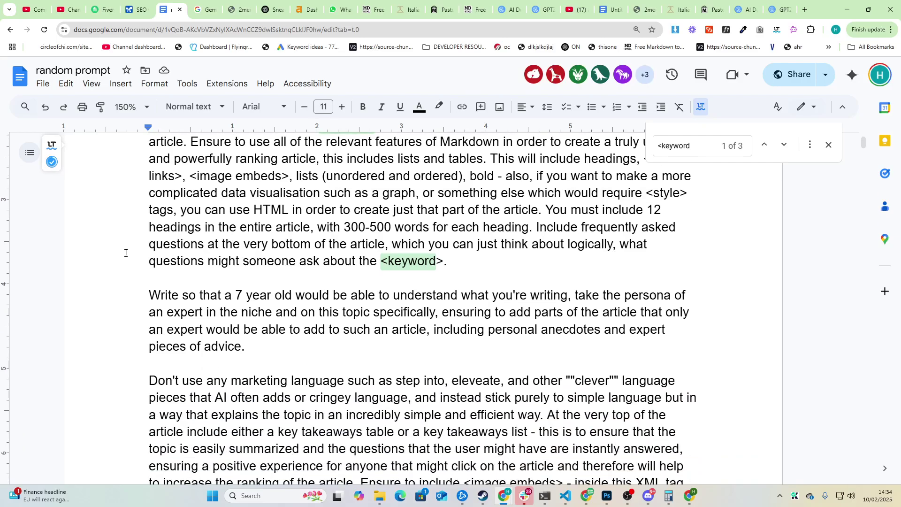
drag(135, 288, 337, 344)
click(365, 353)
click(306, 345)
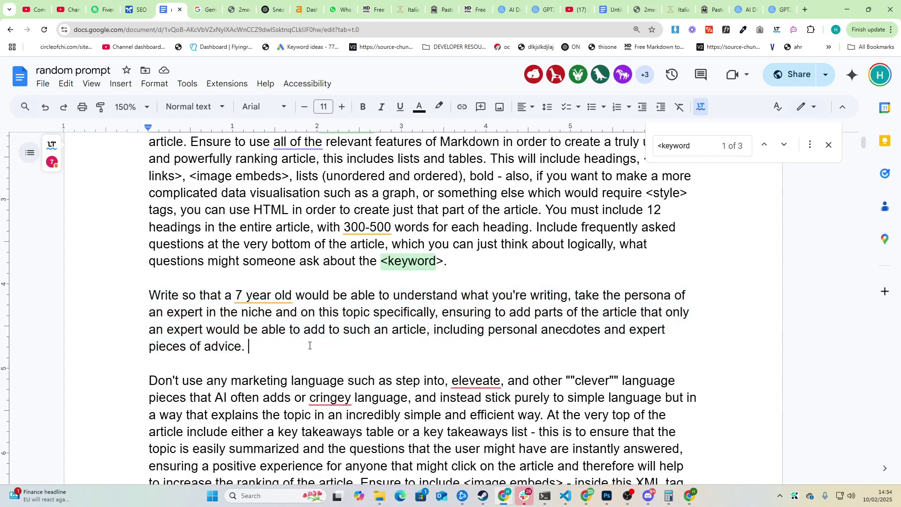
key(ctrl+Home)
scroll(306, 344, down, 4)
Step: Return to AI Studio and scroll through the Gemini 2.0 Pro sneaker article response
click(143, 7)
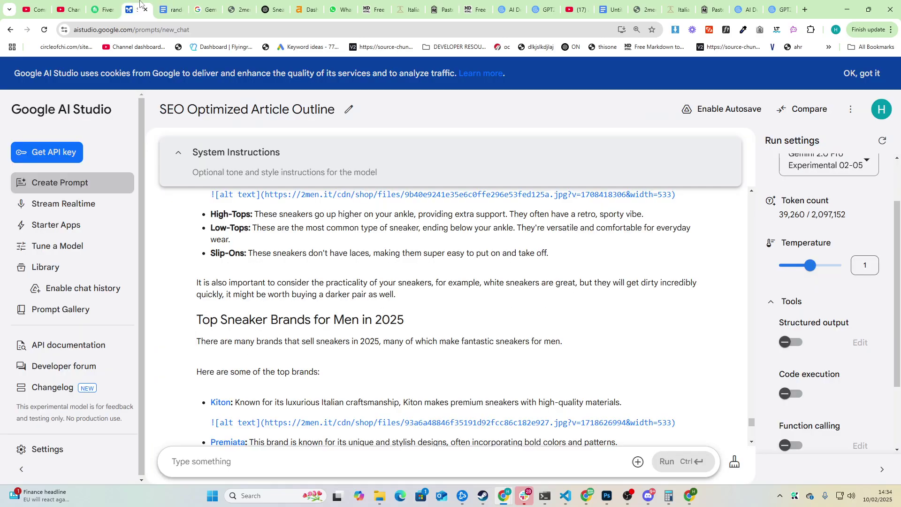
scroll(314, 257, down, 2)
scroll(315, 257, down, 2)
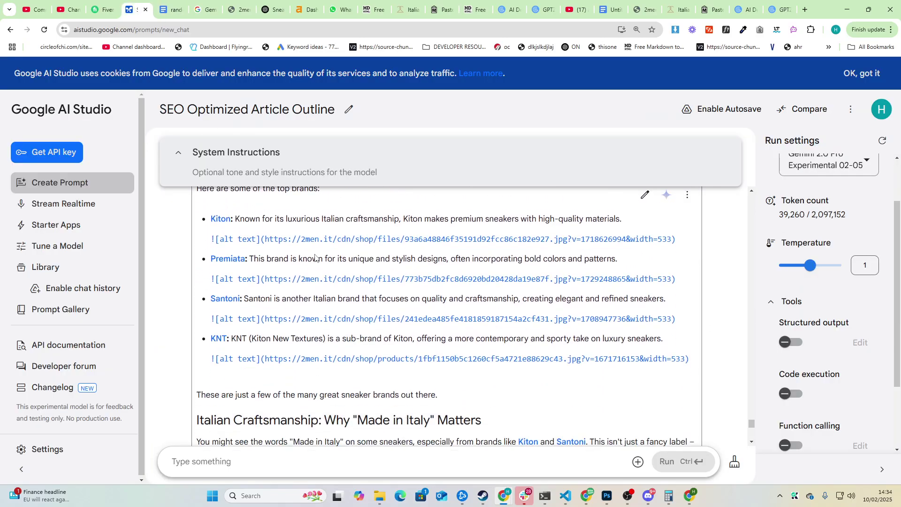
scroll(831, 207, up, 1)
mouse_move(831, 207)
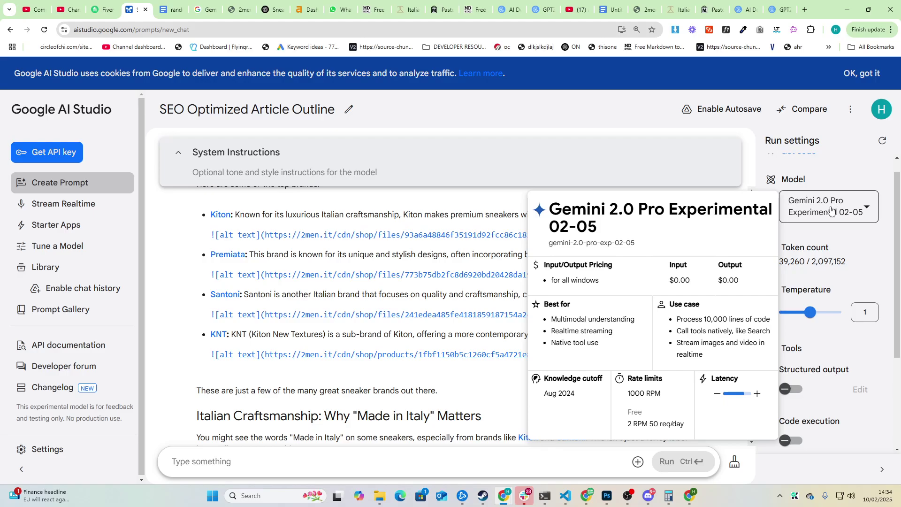
scroll(377, 301, down, 5)
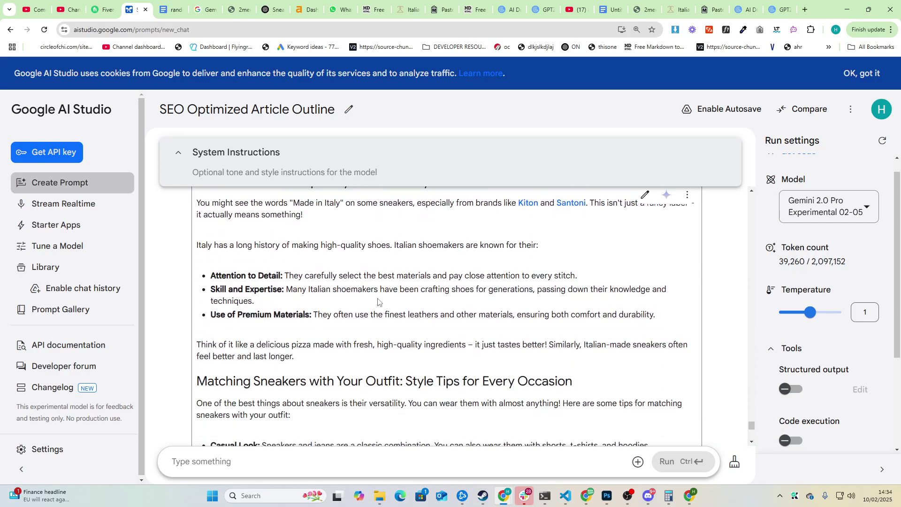
scroll(379, 303, down, 2)
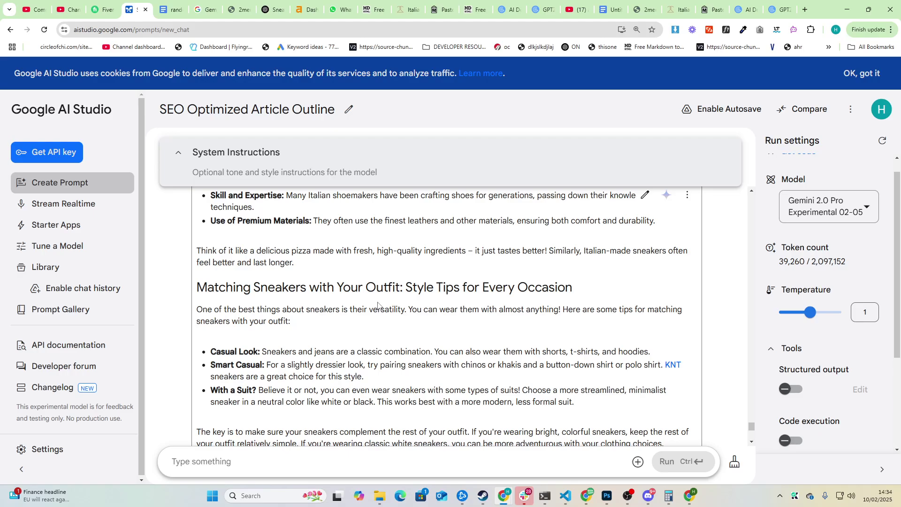
scroll(378, 305, down, 2)
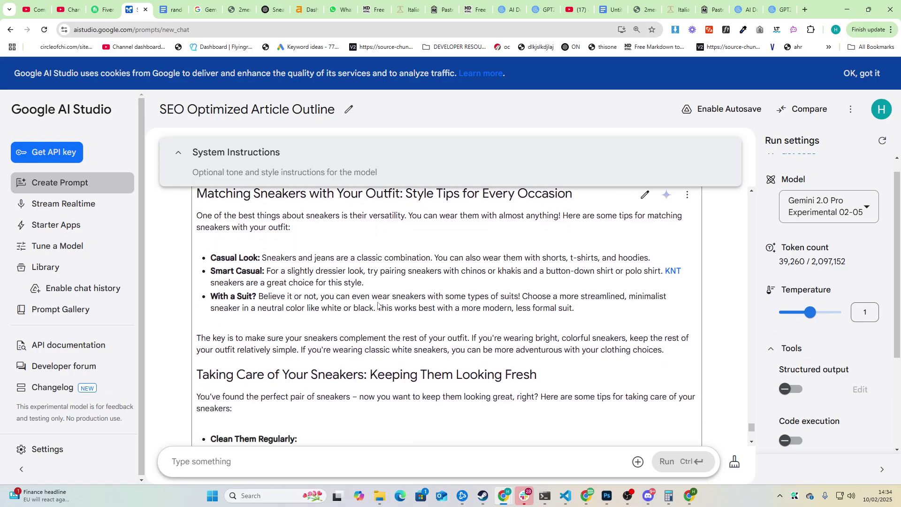
scroll(378, 305, down, 3)
scroll(369, 322, down, 8)
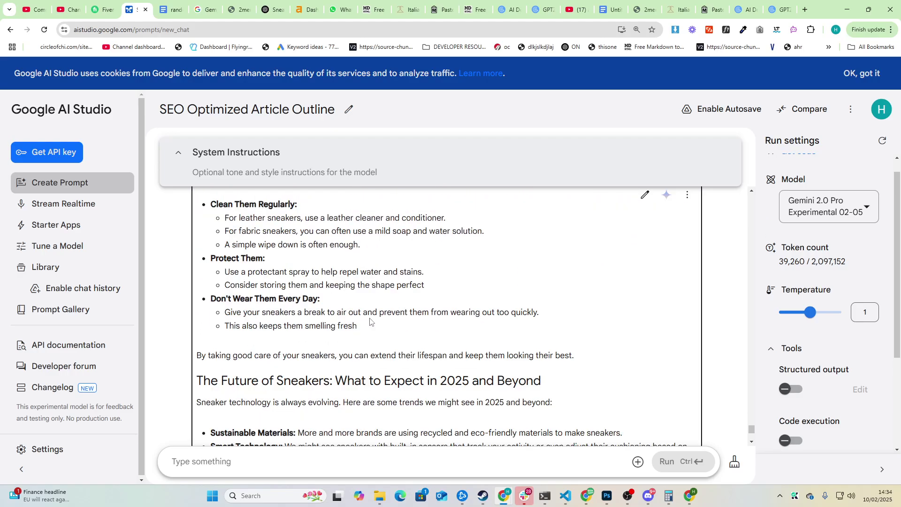
scroll(370, 322, down, 5)
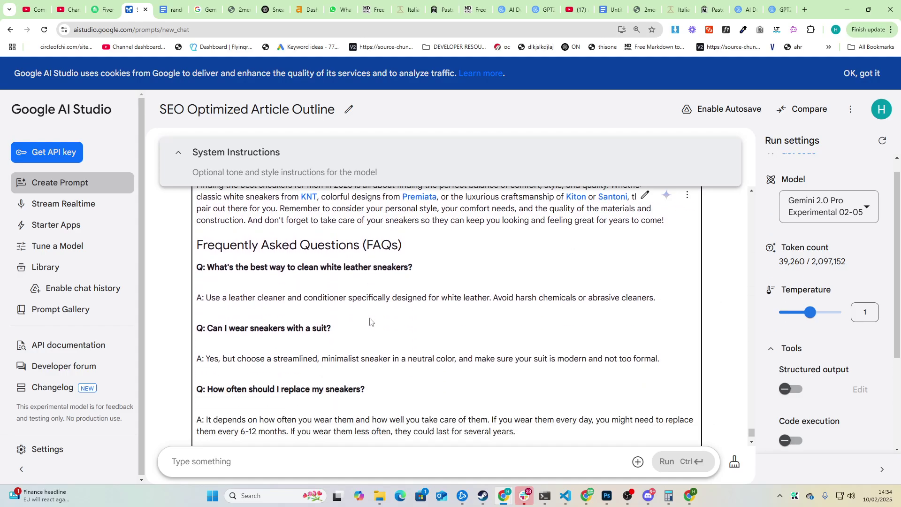
scroll(370, 318, up, 9)
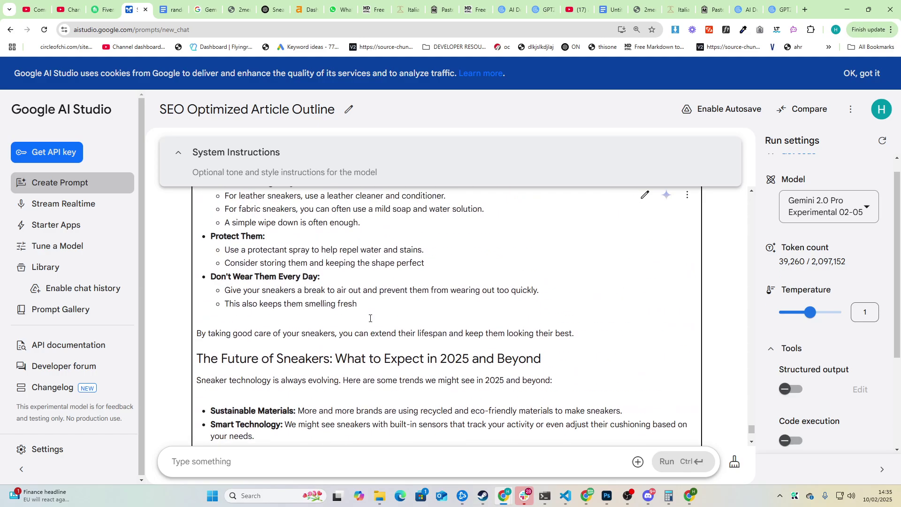
scroll(375, 321, up, 10)
scroll(408, 332, down, 14)
scroll(408, 331, down, 6)
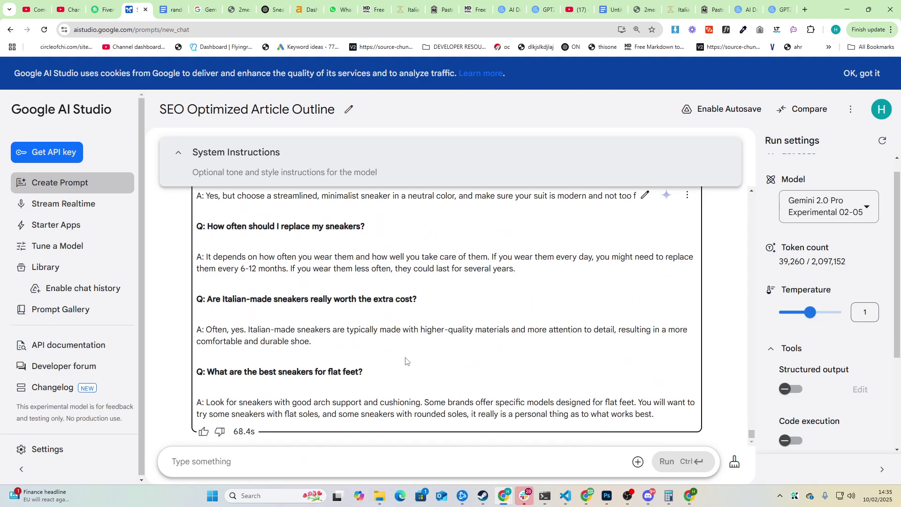
Step: Open the response as raw Markdown and select it from Key Takeaways to the final FAQ
click(645, 195)
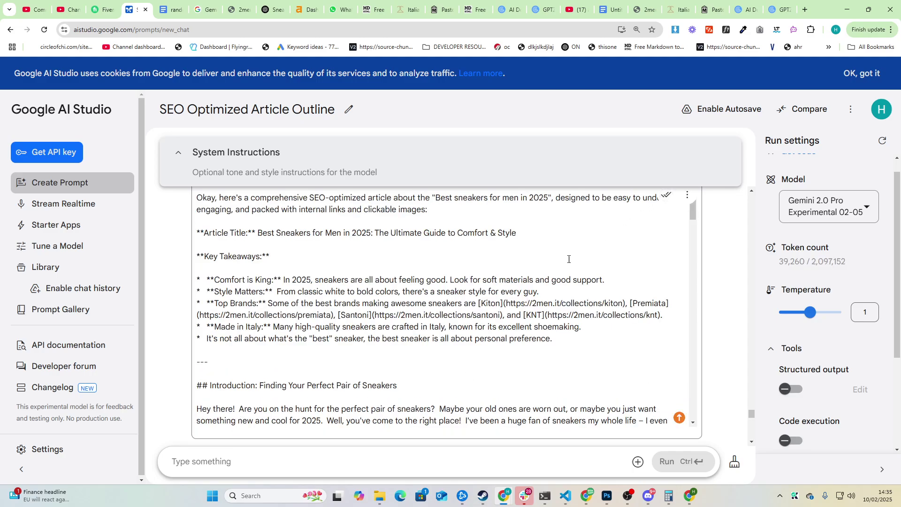
scroll(479, 315, up, 3)
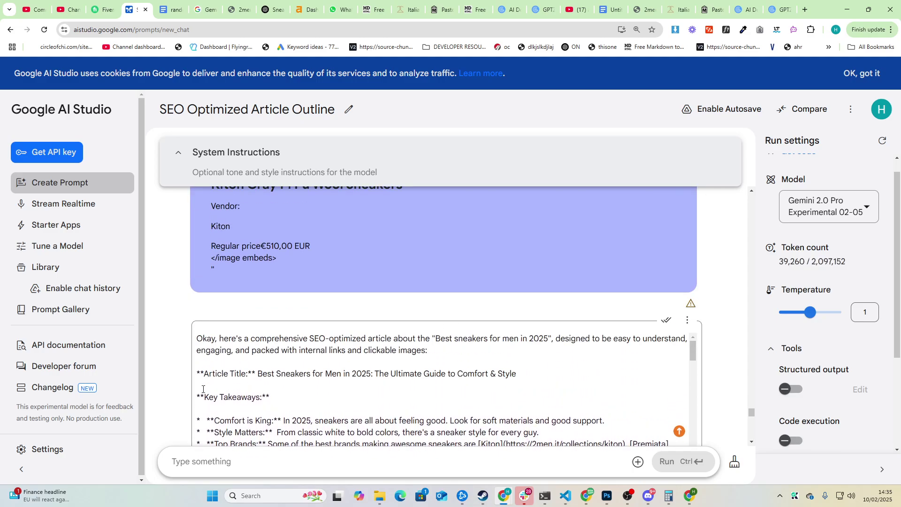
drag(197, 396, 482, 500)
key(ctrl+c)
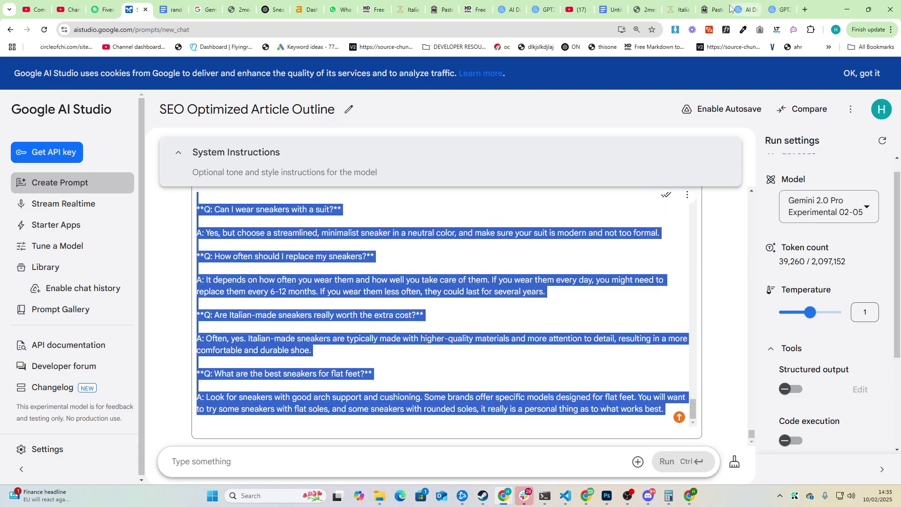
Step: Paste the copied article into the Paste to Markdown converter to get its Markdown
click(746, 9)
click(711, 9)
key(ctrl+v)
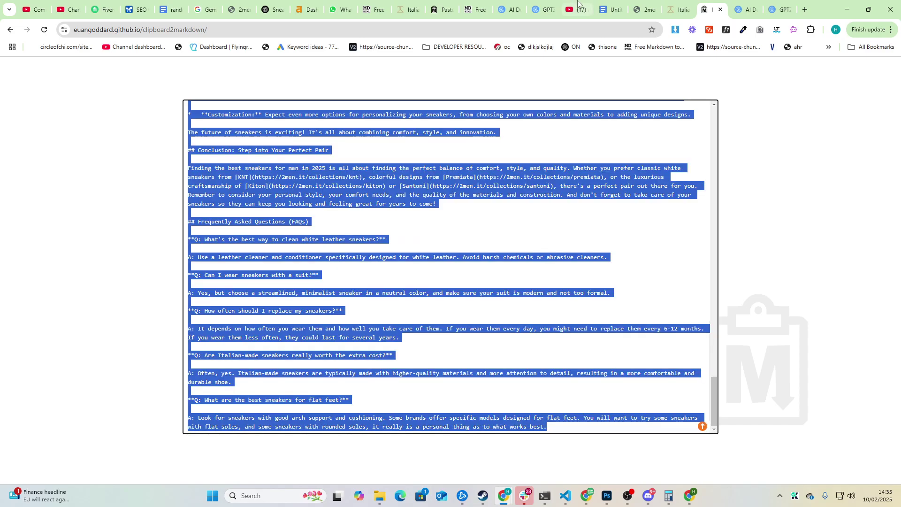
Step: On markdowntohtml.com, replace the sample Markdown with the sneaker article's Markdown
click(558, 31)
text(markdowntohtml.com)
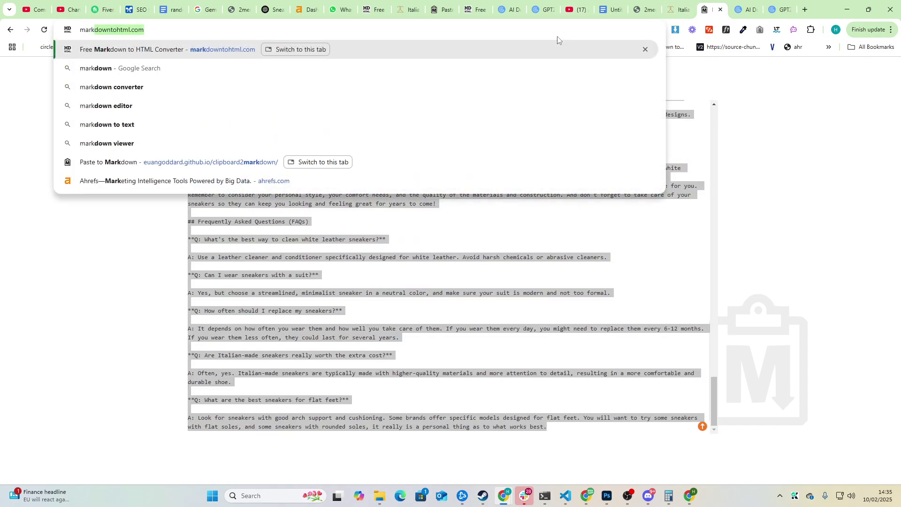
key(Return)
click(318, 268)
key(ctrl+a)
key(ctrl+v)
key(ctrl+a)
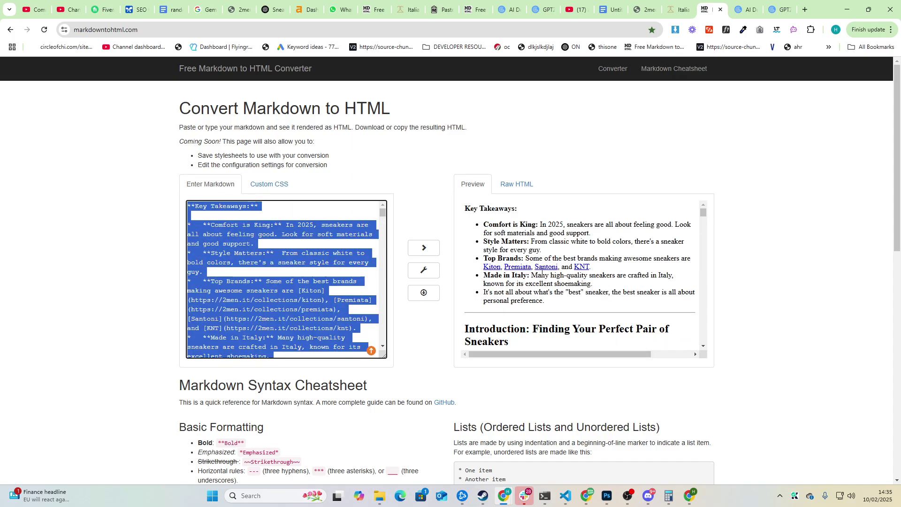
Step: Review the rendered headings, brand links and shoe images in the Preview, then select the FAQ text
scroll(543, 273, down, 5)
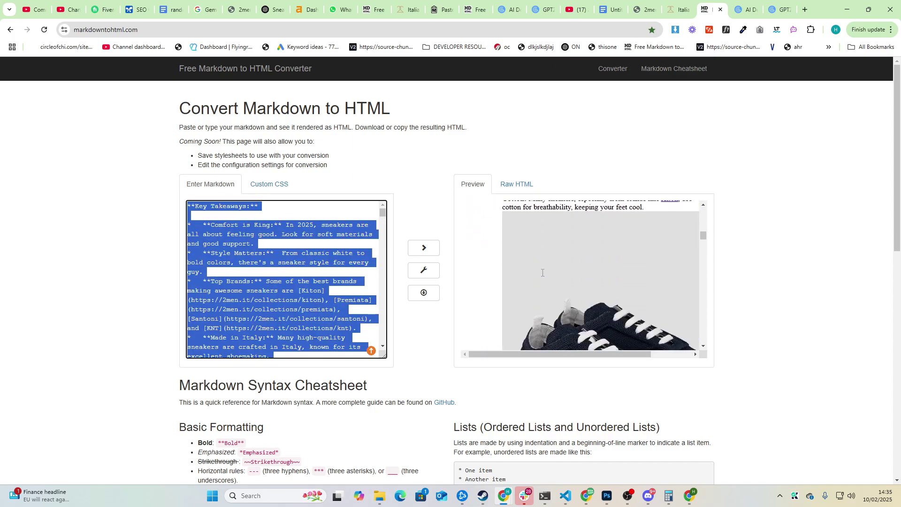
scroll(542, 272, down, 6)
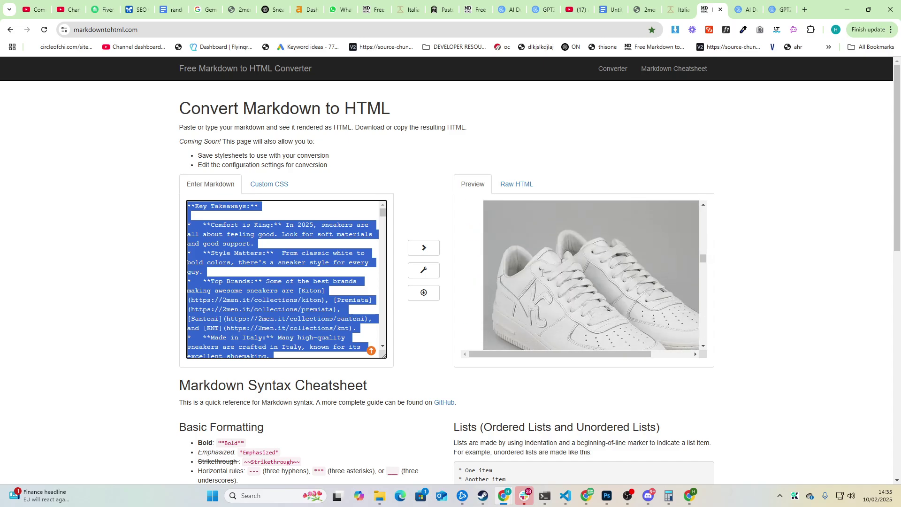
scroll(542, 273, down, 6)
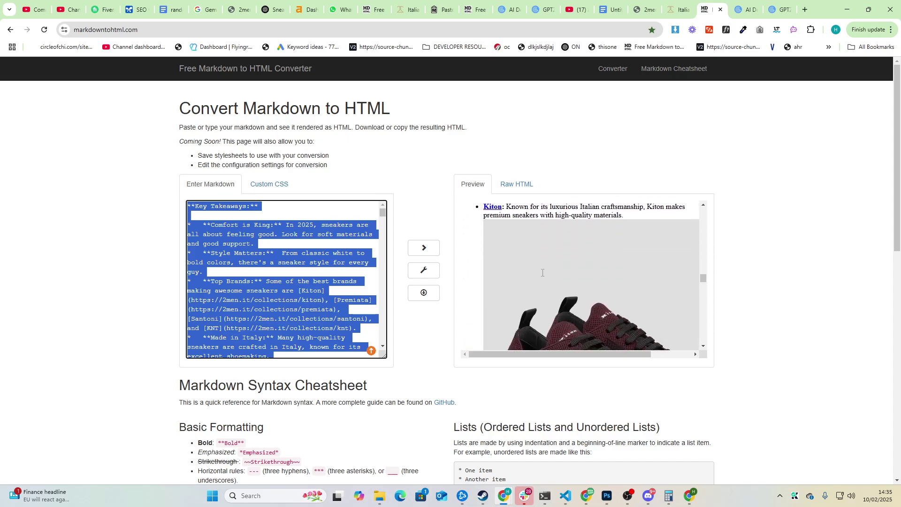
scroll(542, 273, down, 6)
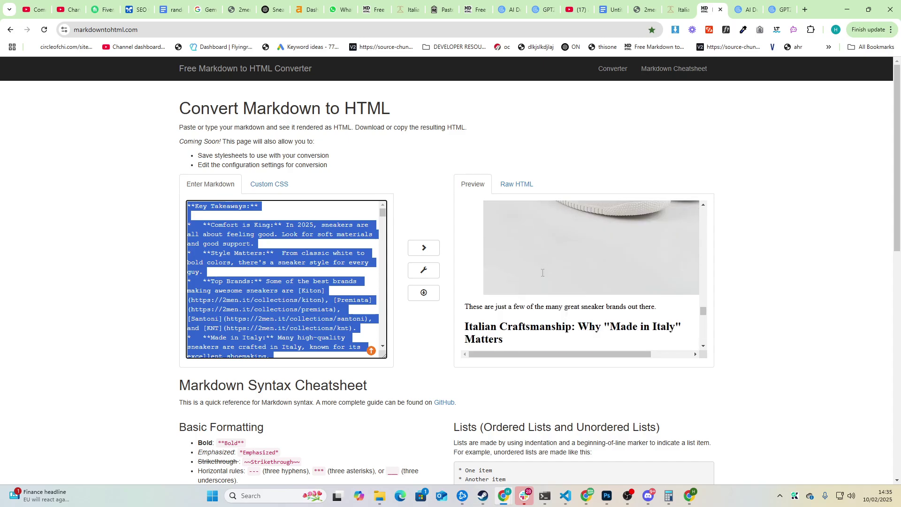
scroll(543, 273, down, 6)
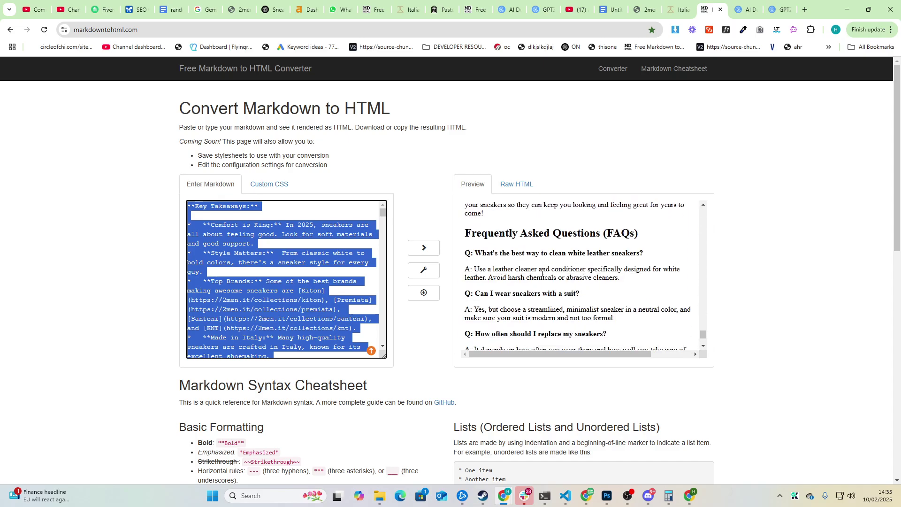
scroll(543, 273, up, 5)
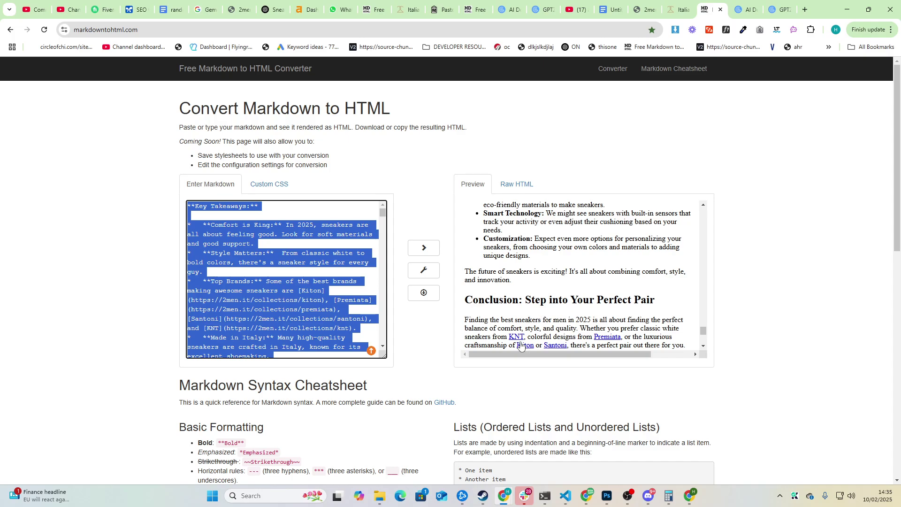
scroll(520, 340, up, 8)
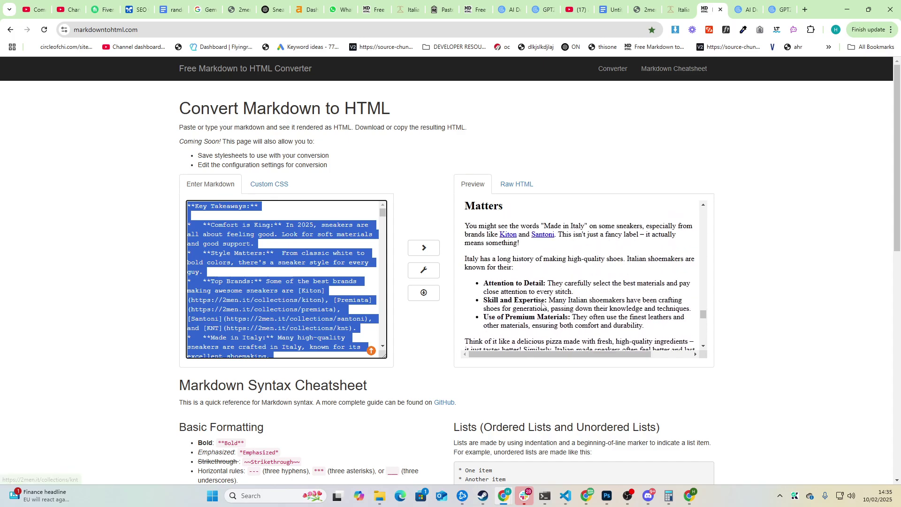
scroll(547, 287, down, 4)
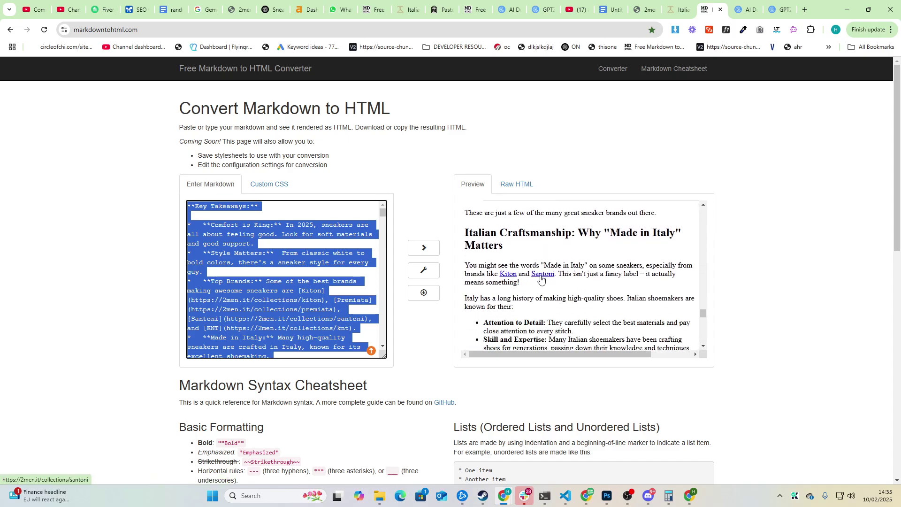
drag(465, 232, 657, 340)
Step: Paste the article text into GPTZero's detector (4993 of 5,000 characters), then return to markdowntohtml.com
click(747, 10)
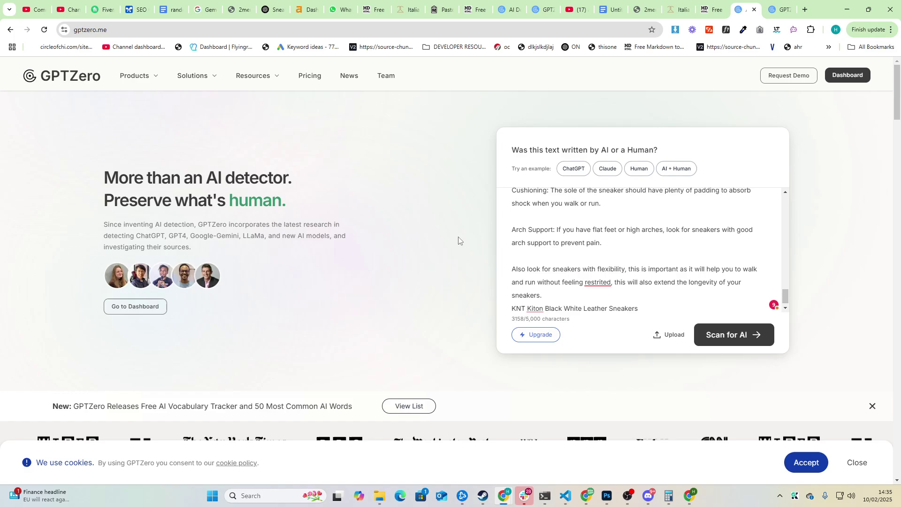
key(ctrl+v)
click(721, 327)
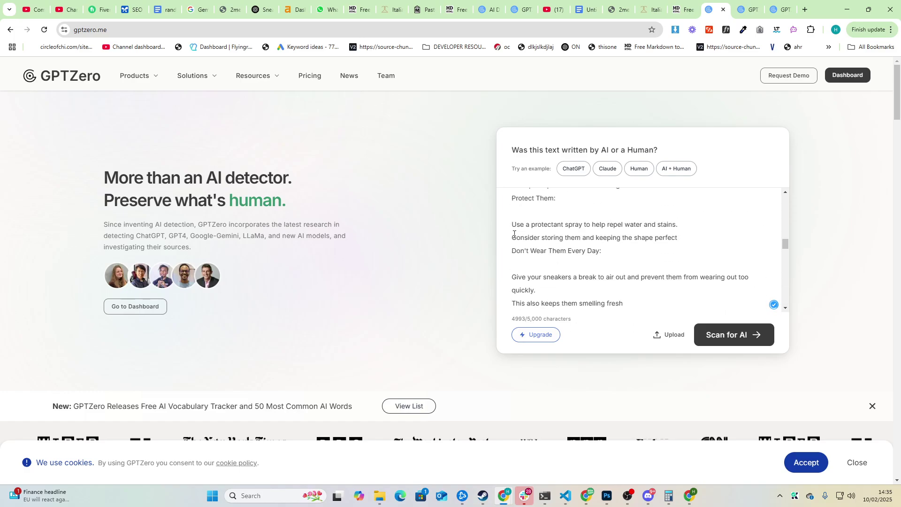
key(ctrl+a)
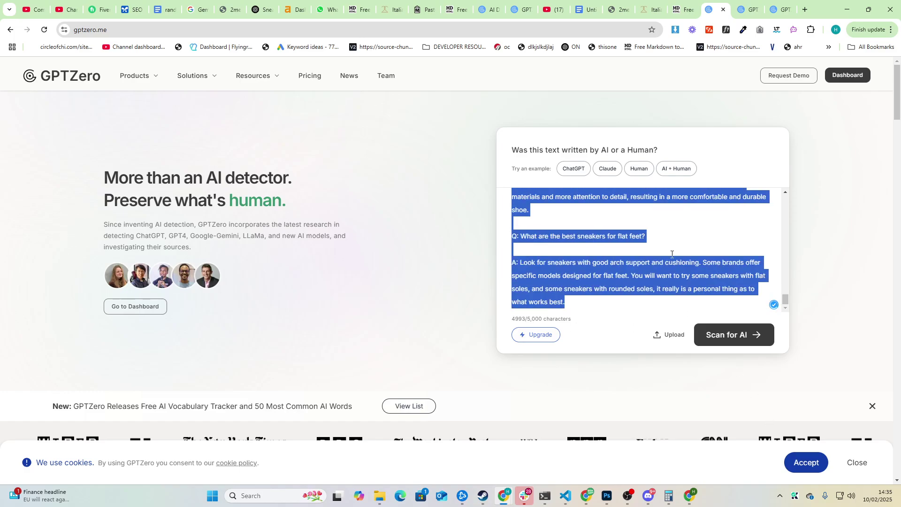
click(767, 426)
click(688, 4)
Step: Review the top of the rendered preview, from Key Takeaways through the shoe images
scroll(609, 237, up, 10)
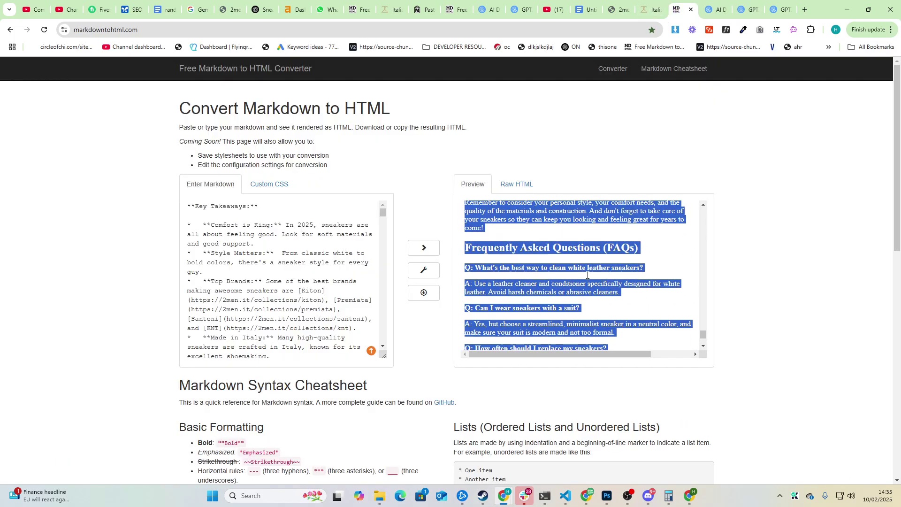
scroll(587, 276, up, 10)
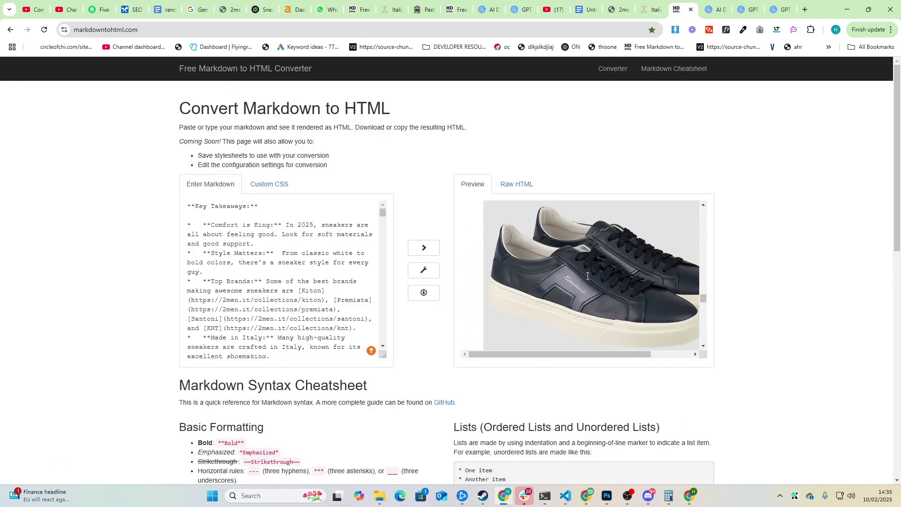
drag(704, 238, 718, 361)
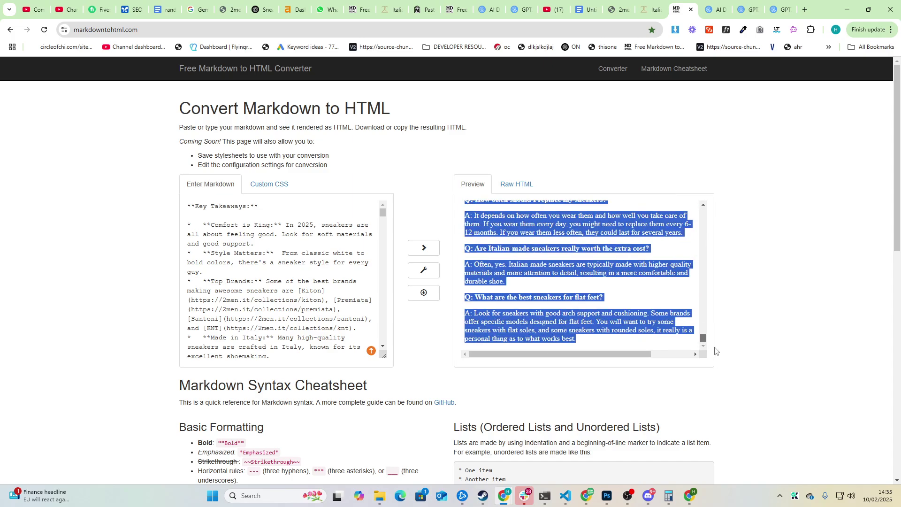
scroll(704, 340, up, 3)
click(707, 217)
scroll(659, 240, up, 3)
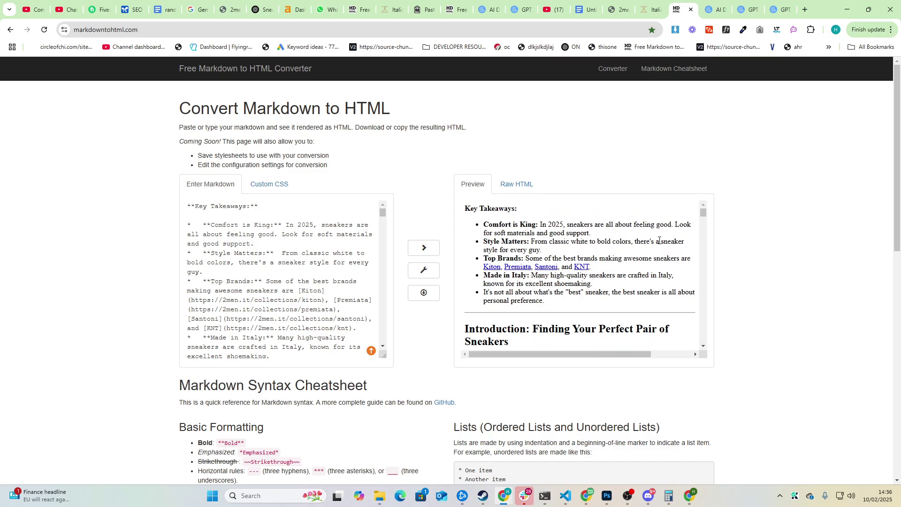
scroll(637, 250, down, 5)
scroll(543, 233, up, 4)
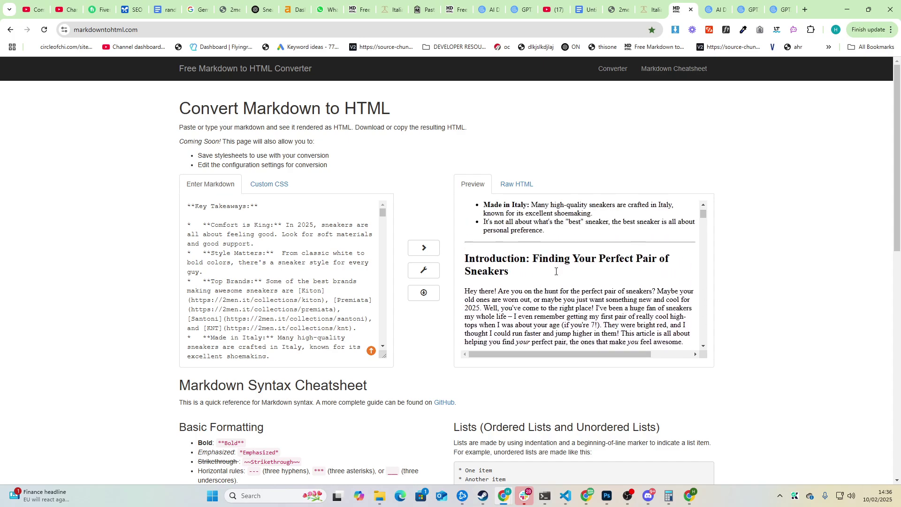
scroll(576, 281, down, 6)
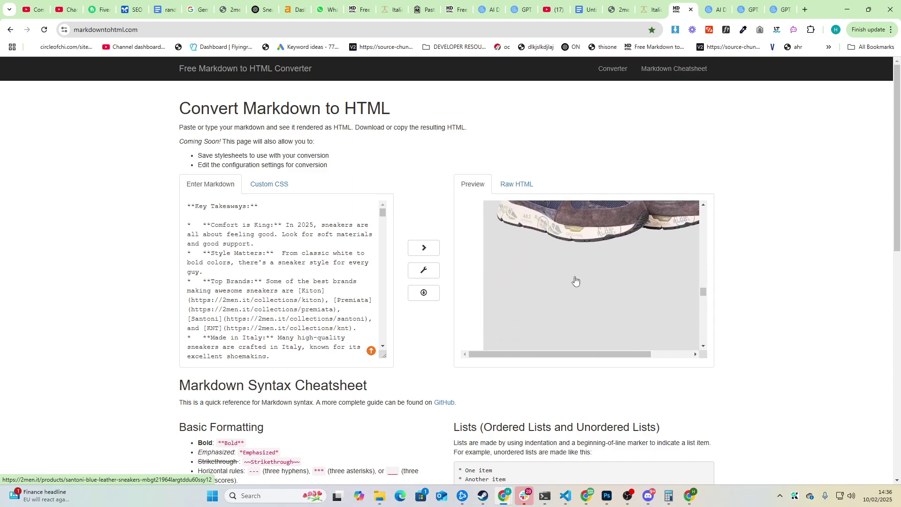
scroll(576, 280, down, 3)
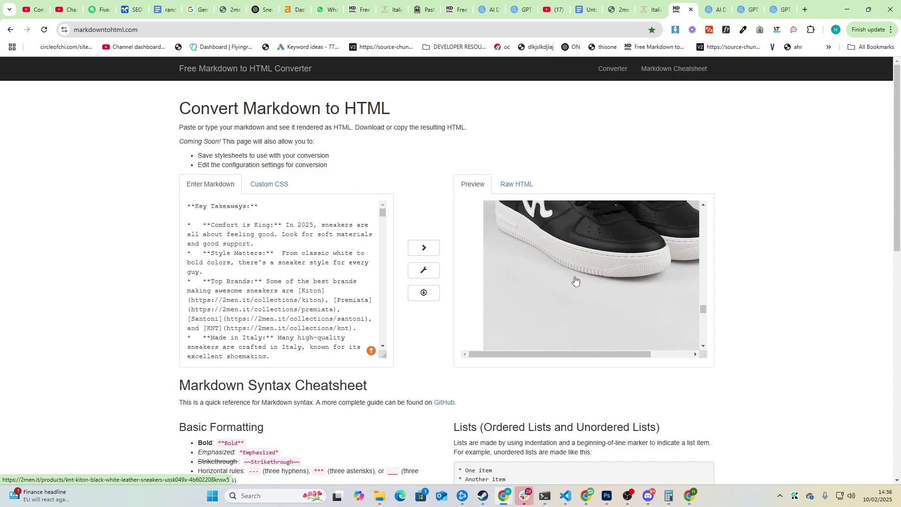
Step: Check the rendered outfit tips, conclusion and FAQs further down the preview
key(ctrl+a)
click(575, 280)
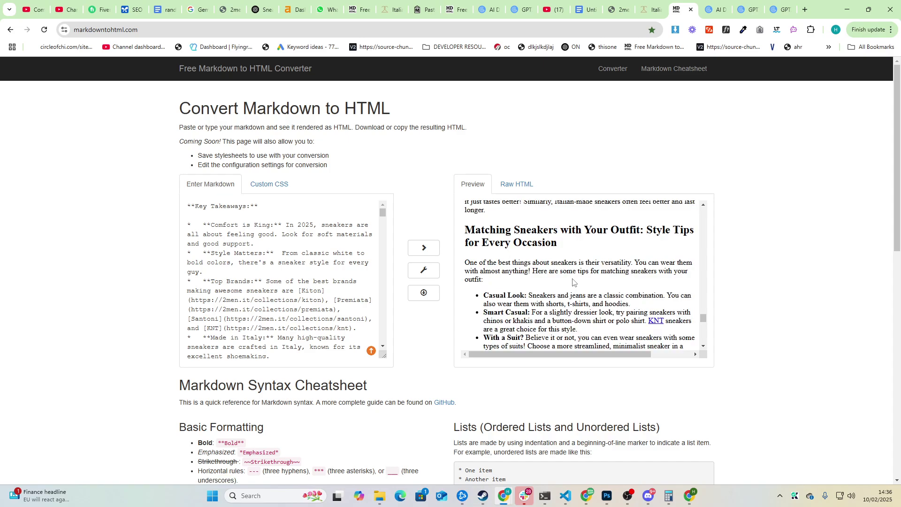
scroll(573, 280, down, 10)
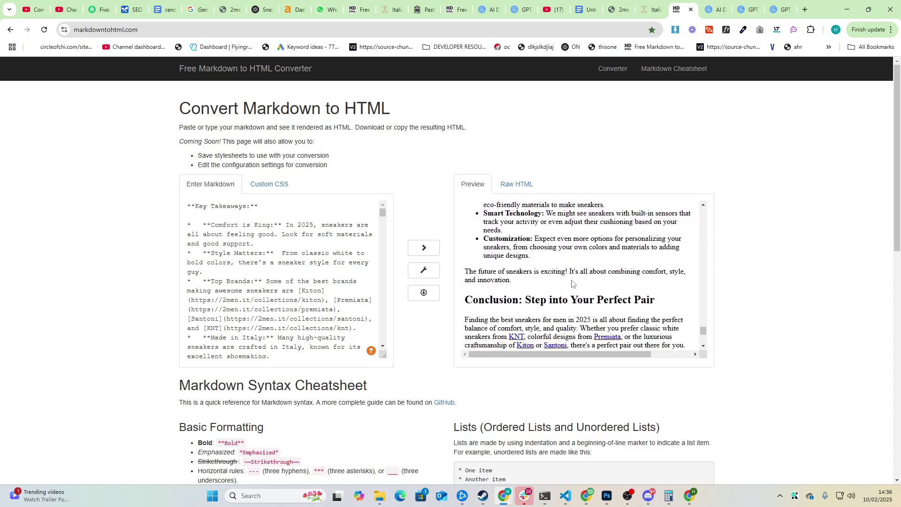
scroll(544, 251, down, 10)
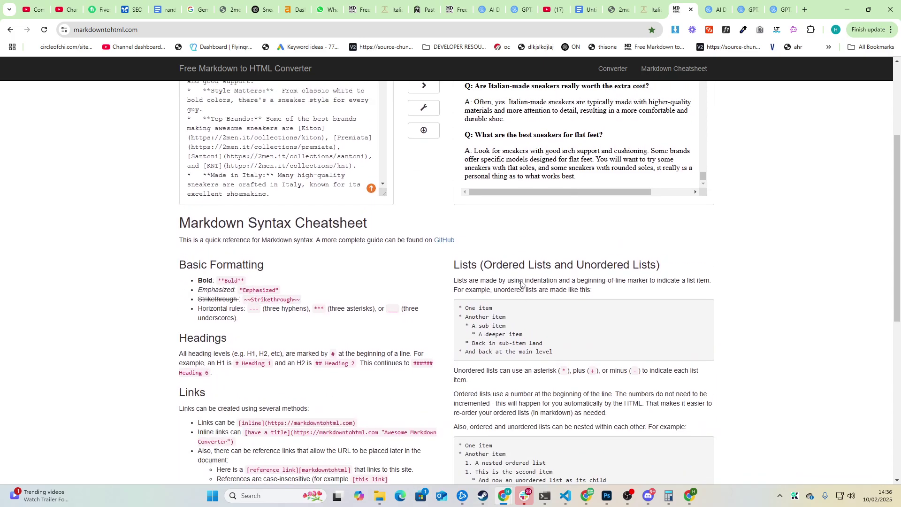
scroll(530, 329, up, 5)
scroll(529, 330, up, 3)
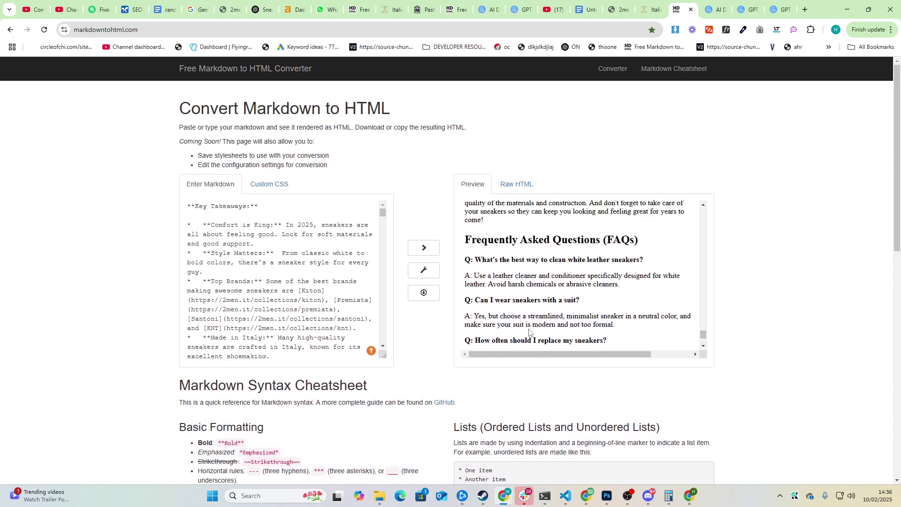
scroll(529, 329, up, 15)
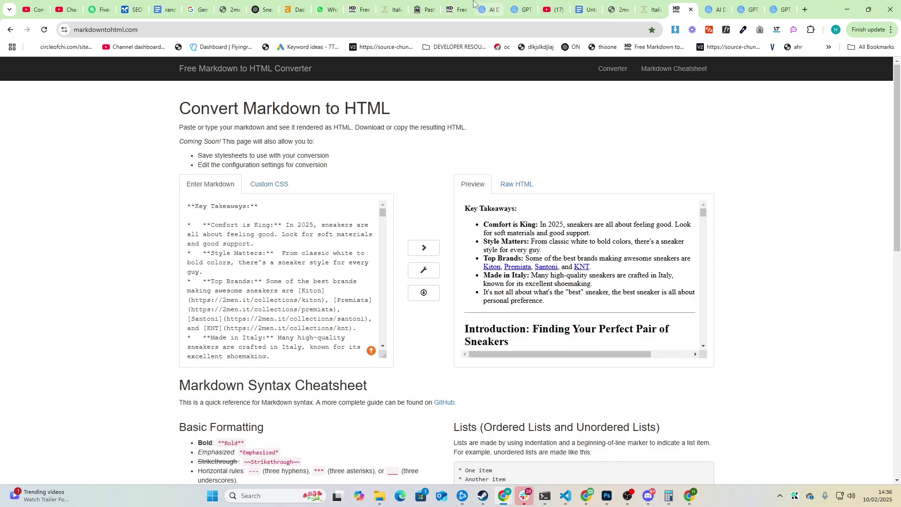
Step: Start a fresh prompt in Google AI Studio with Gemini 2.0 Flash as the model
click(132, 8)
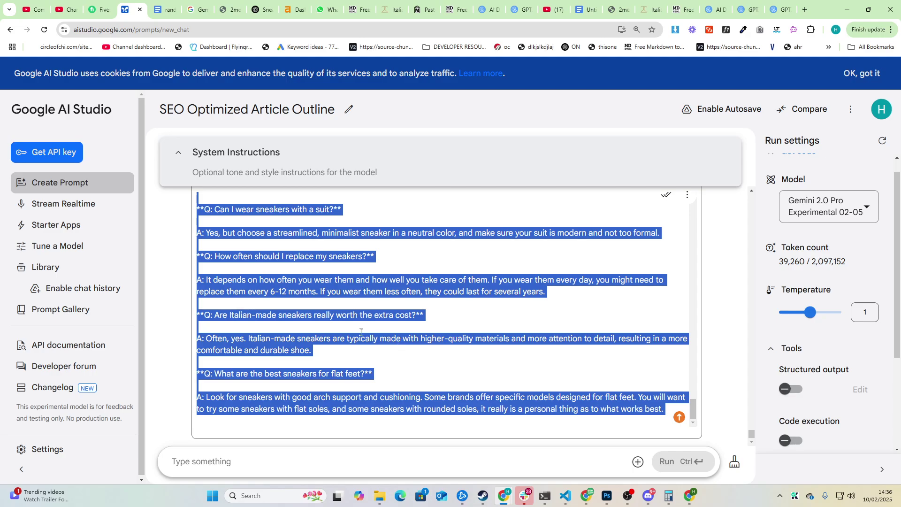
click(799, 215)
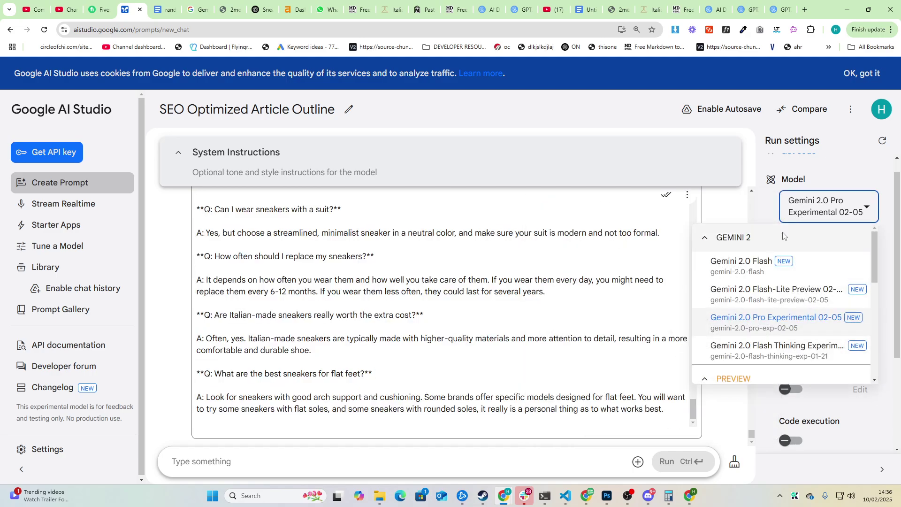
click(27, 80)
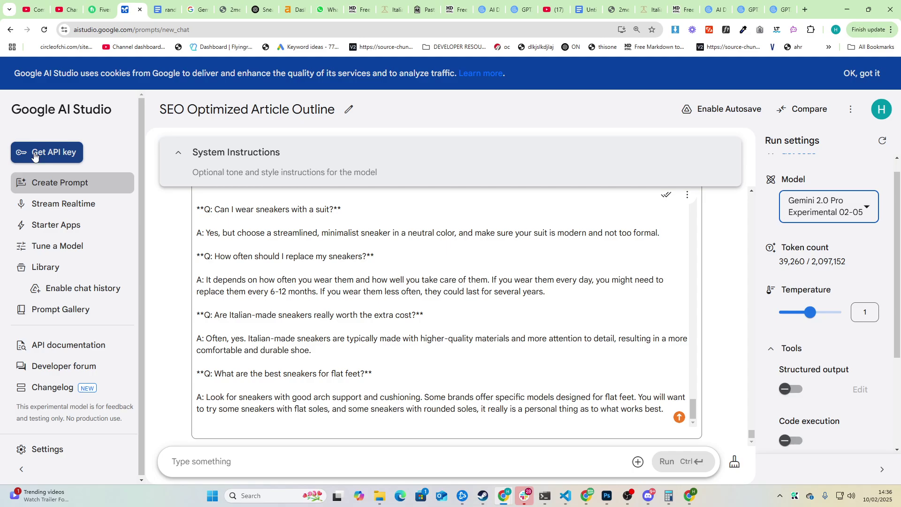
click(20, 183)
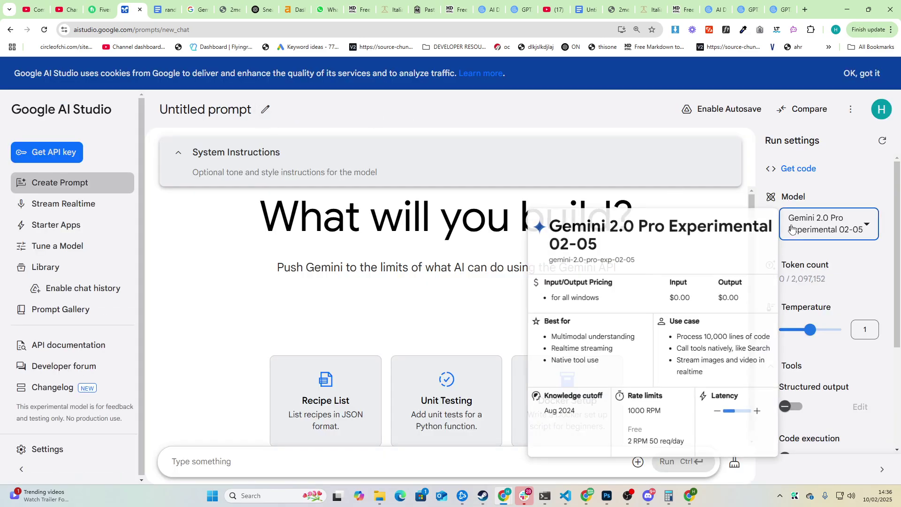
click(783, 235)
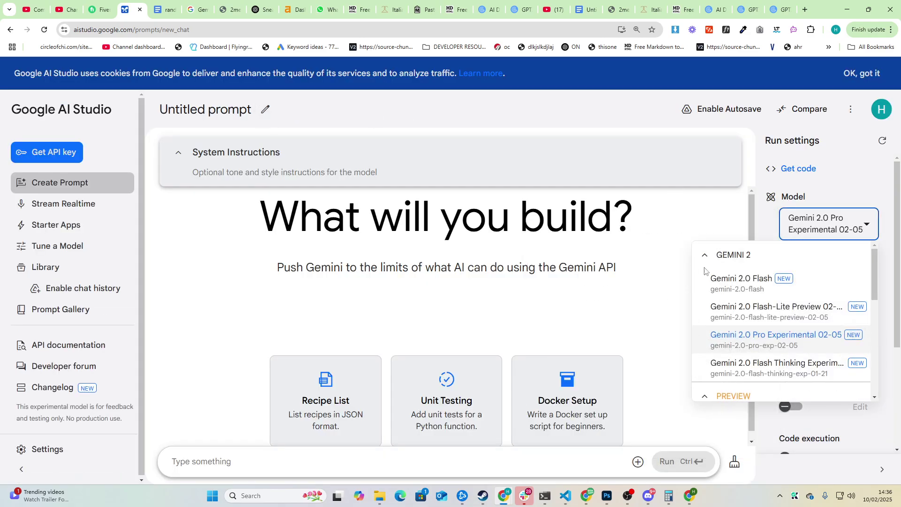
click(742, 282)
Step: Fill the prompt box with the long SEO article prompt from the 'random prompt' Google Doc
click(399, 458)
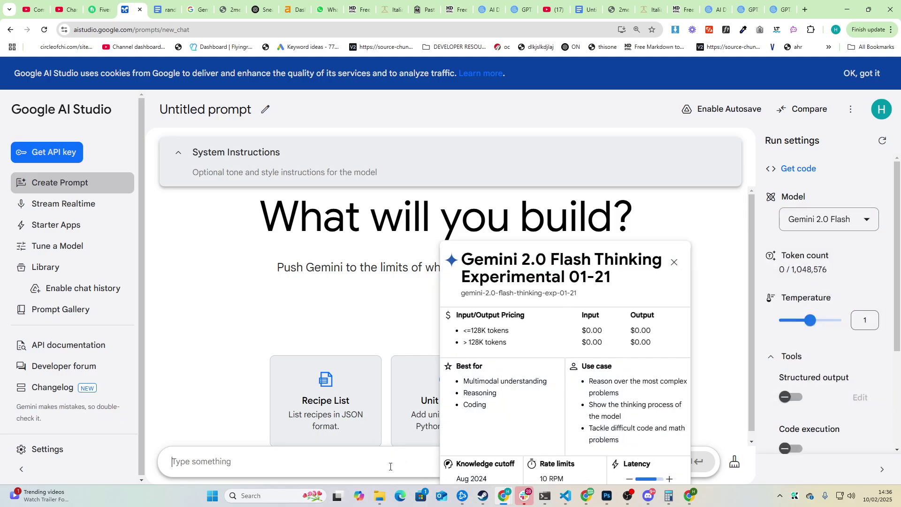
key(ctrl+v)
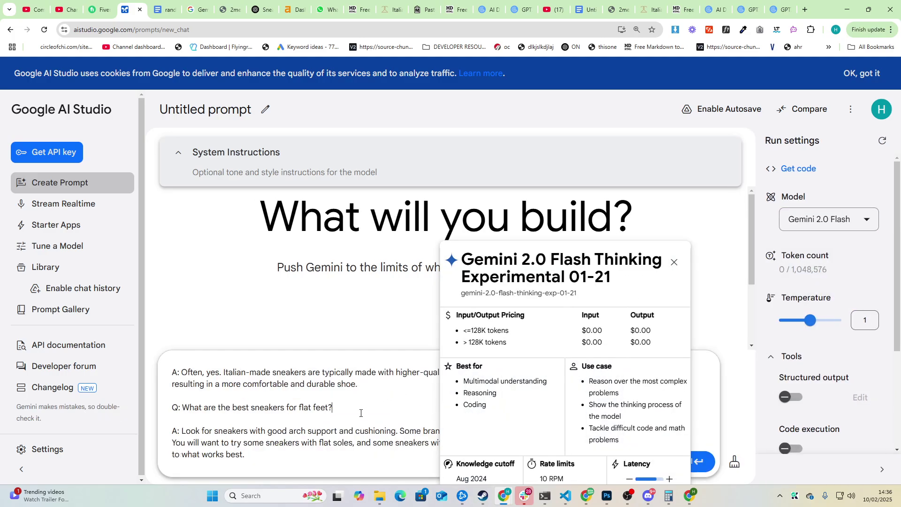
key(ctrl+a)
key(BackSpace)
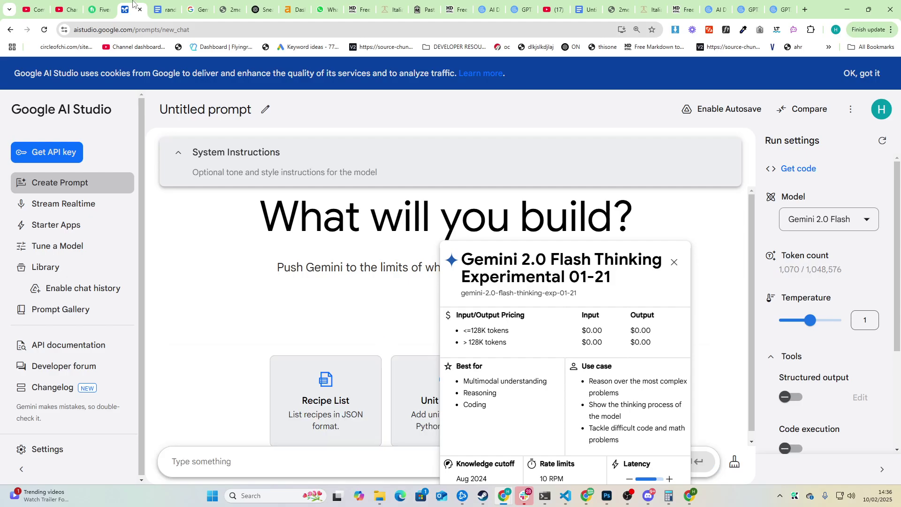
click(166, 9)
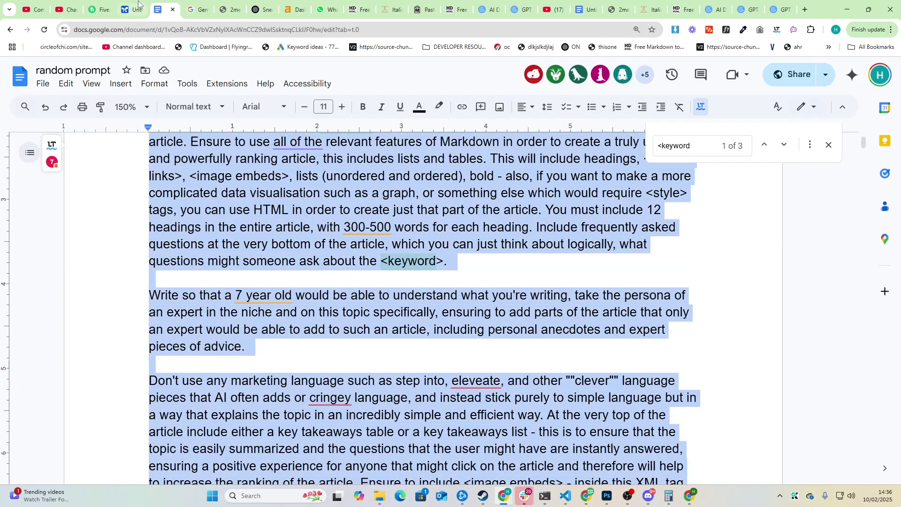
click(139, 4)
click(341, 456)
key(ctrl+v)
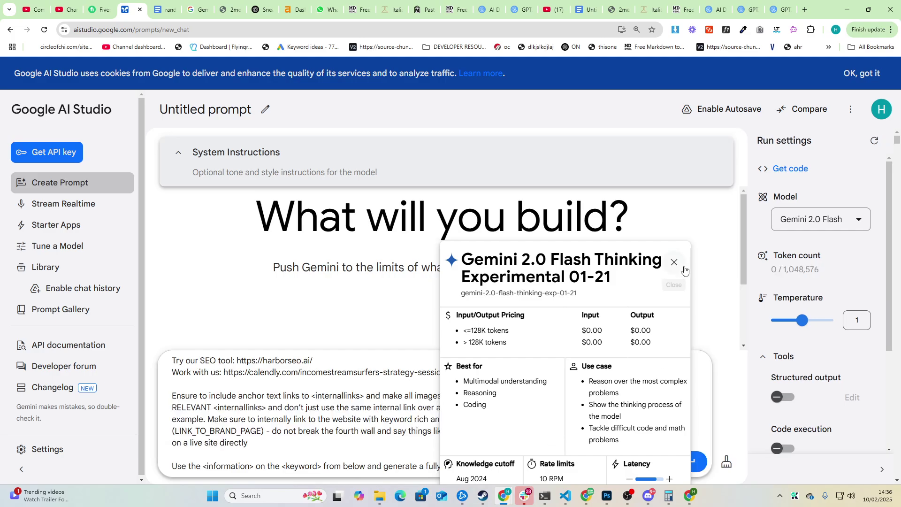
Step: Remove the harborseo and calendly promo lines from the prompt and run it
click(674, 262)
drag(241, 361, 462, 372)
key(BackSpace)
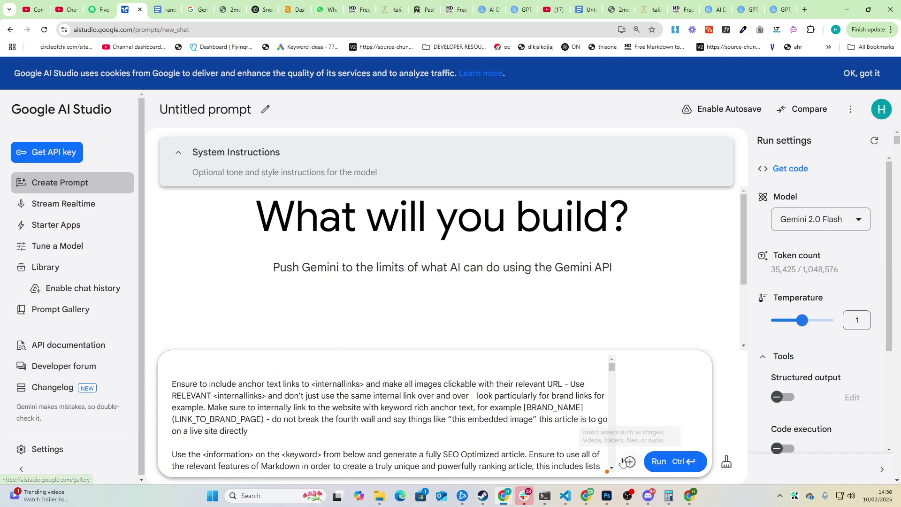
click(659, 461)
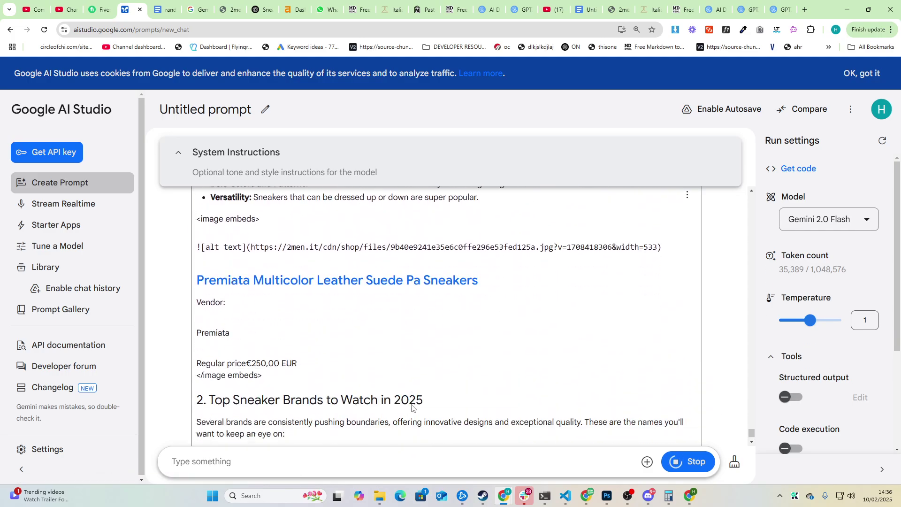
Step: Scroll through the finished Flash sneaker guide to its FAQs and back up to the title
scroll(379, 400, up, 1)
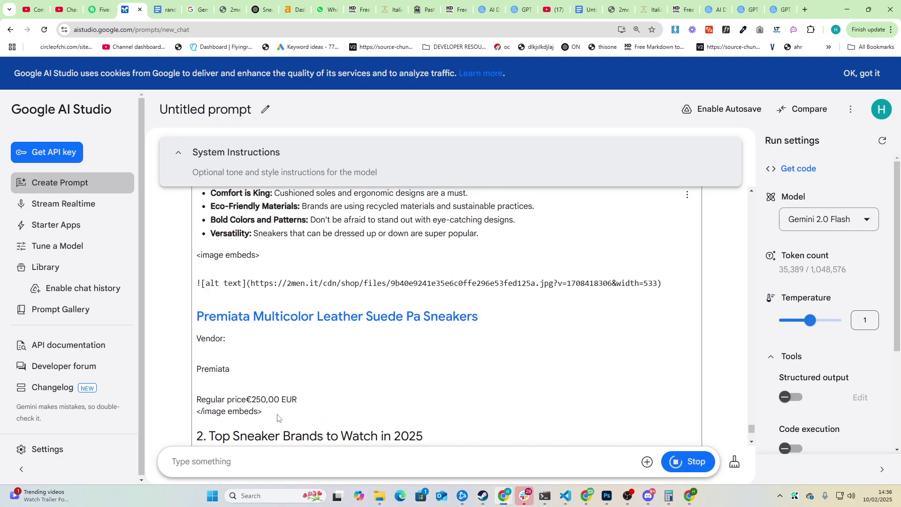
scroll(253, 405, up, 1)
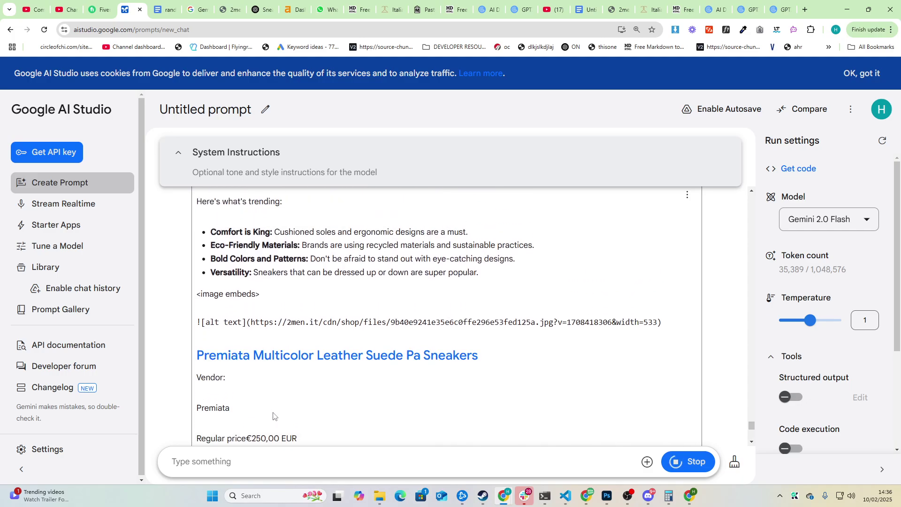
scroll(267, 411, down, 5)
scroll(282, 417, down, 4)
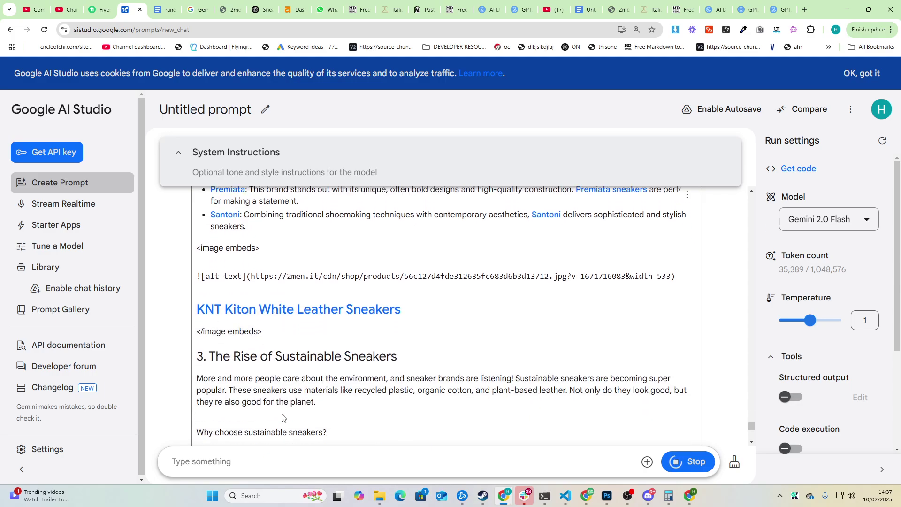
scroll(284, 319, down, 2)
scroll(287, 341, down, 13)
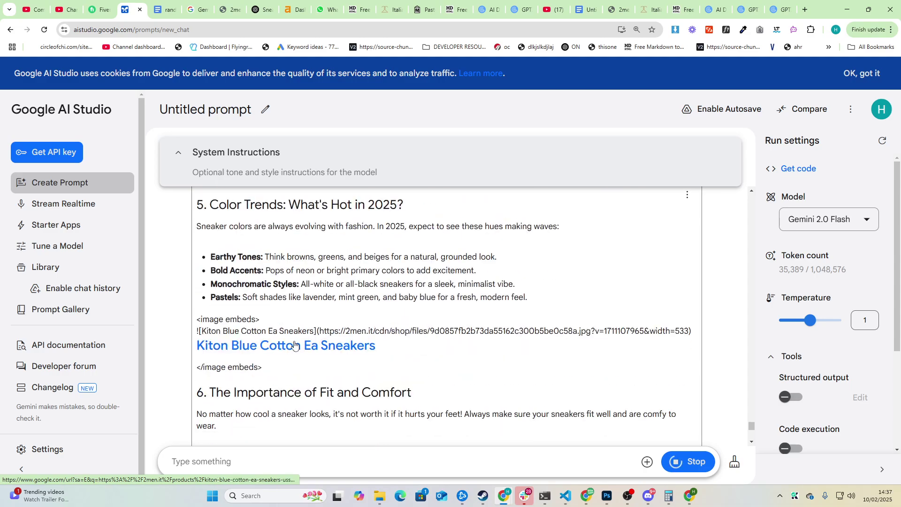
scroll(300, 345, down, 17)
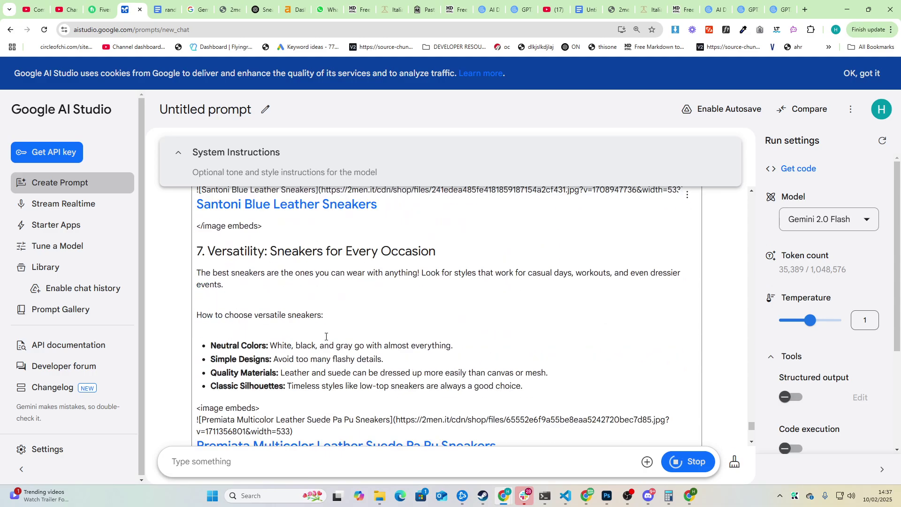
scroll(328, 342, down, 10)
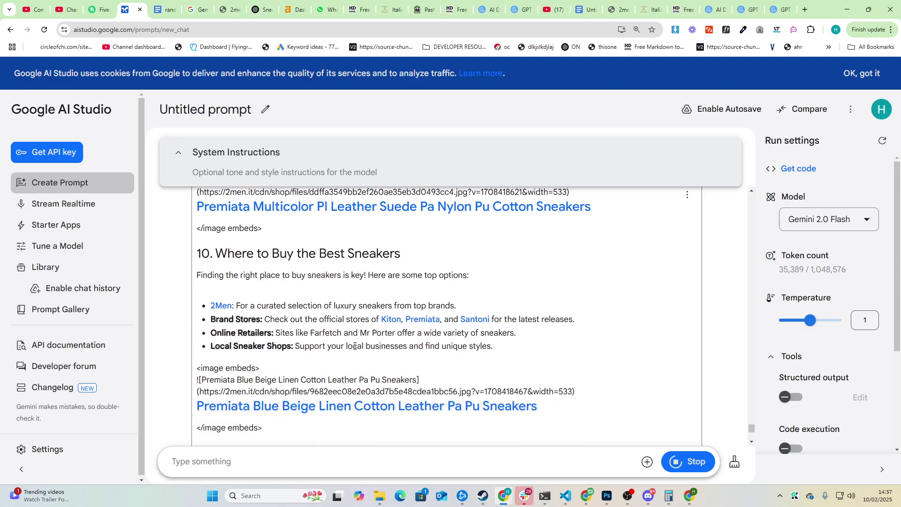
scroll(354, 348, down, 16)
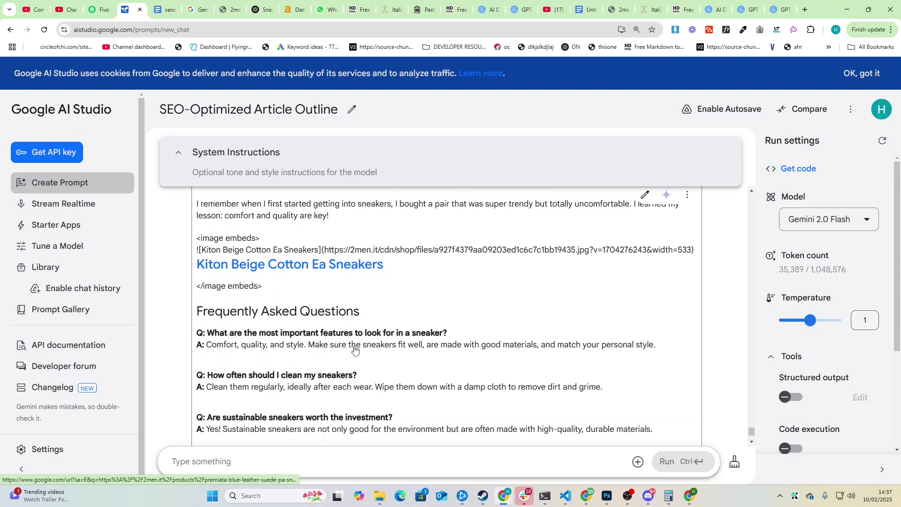
scroll(354, 349, down, 3)
scroll(469, 331, up, 15)
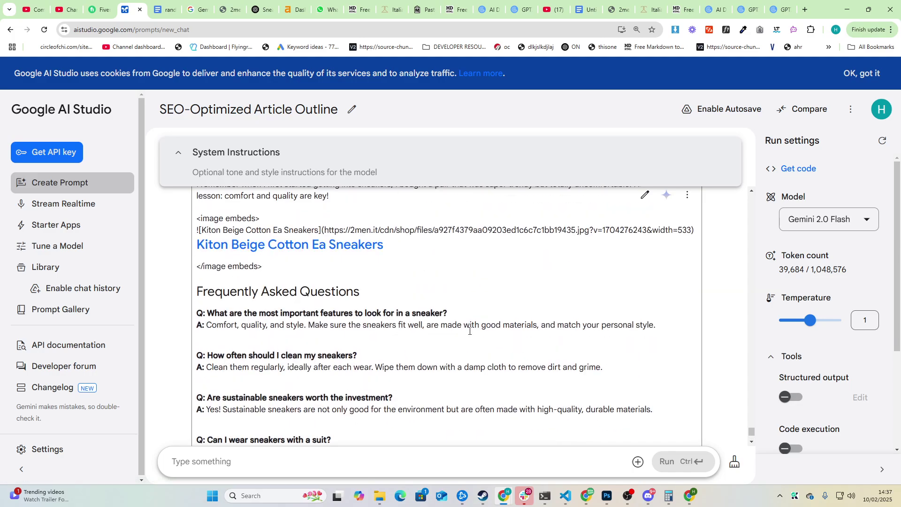
scroll(469, 331, up, 20)
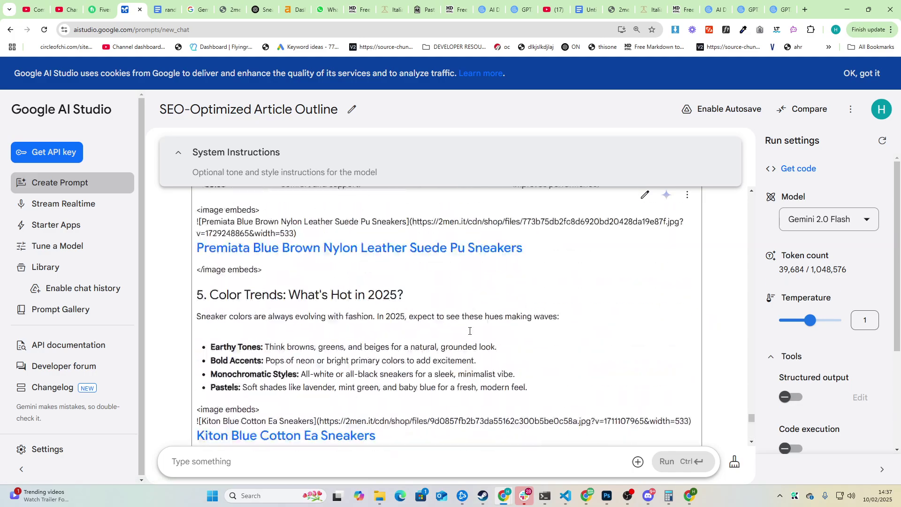
scroll(469, 331, up, 10)
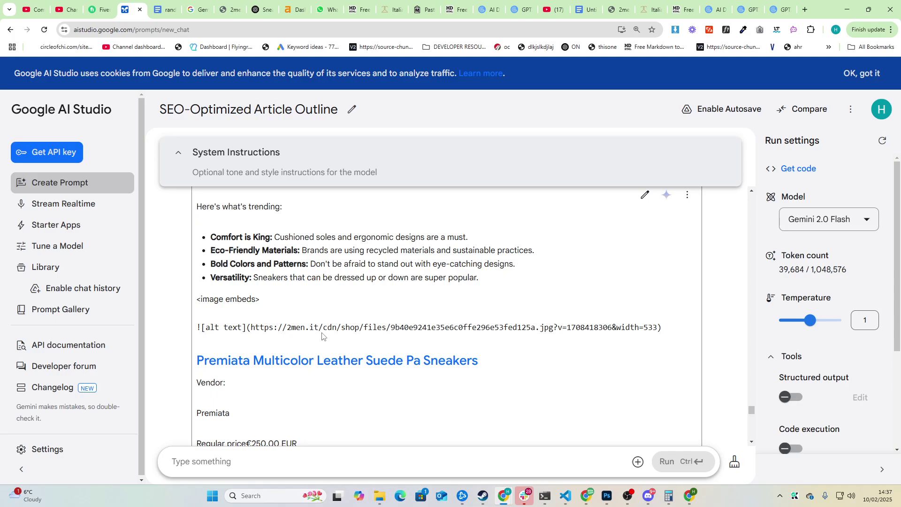
scroll(322, 336, up, 10)
scroll(323, 335, down, 8)
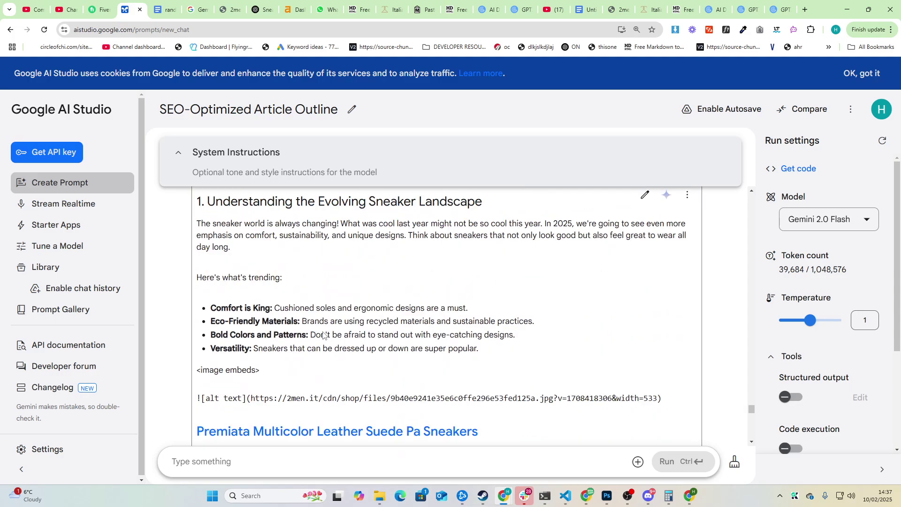
scroll(322, 337, up, 5)
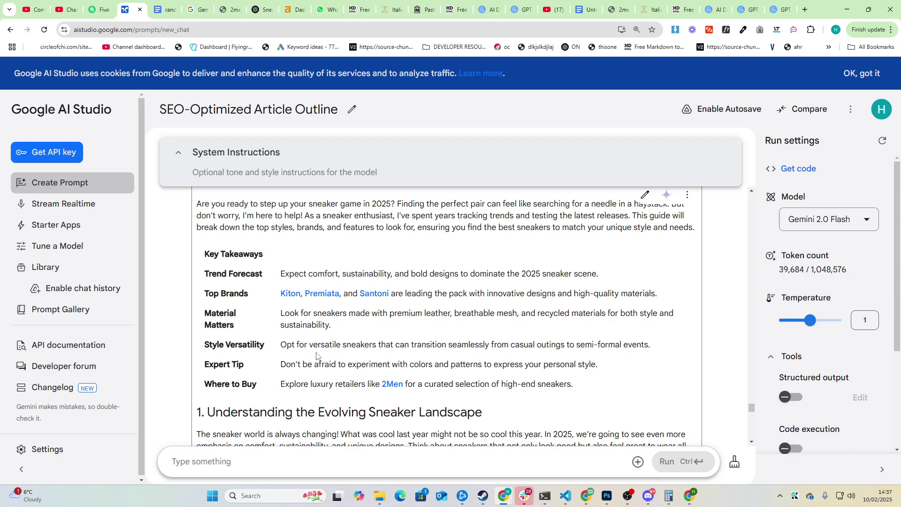
scroll(317, 355, up, 4)
drag(196, 276, 542, 328)
click(382, 357)
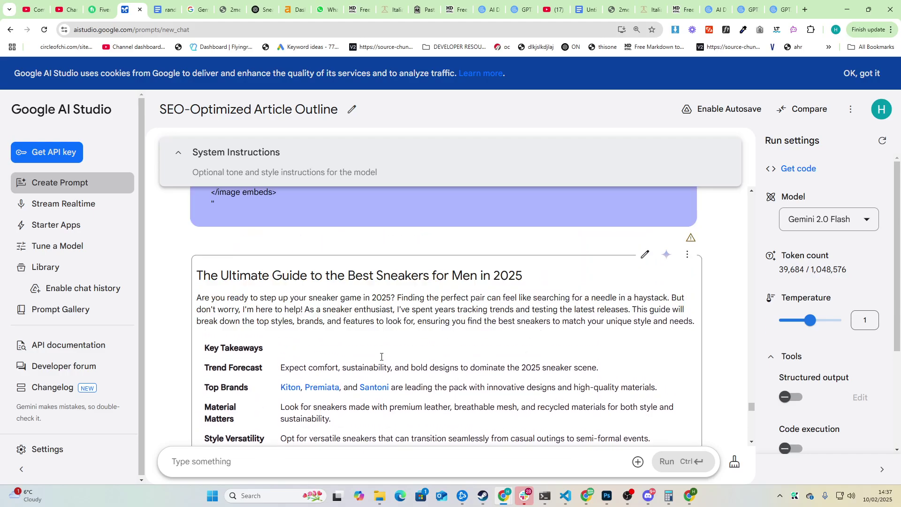
drag(202, 276, 454, 326)
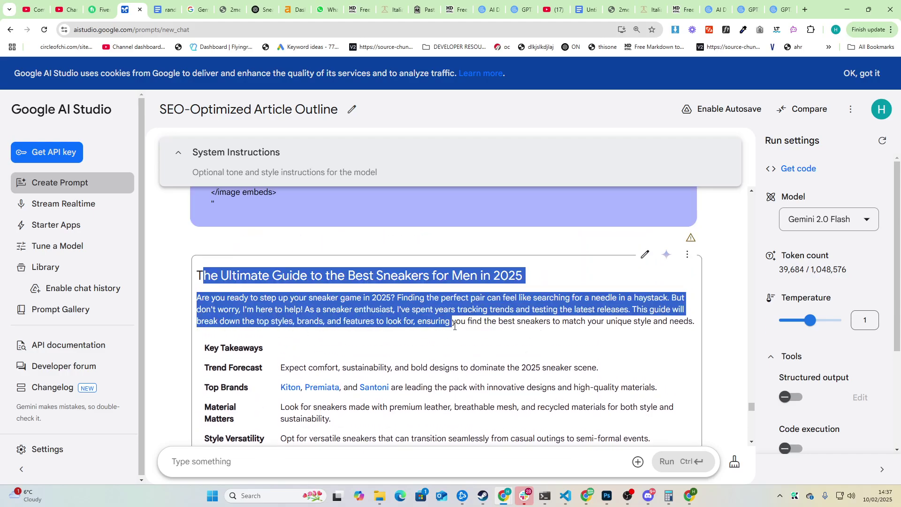
click(233, 276)
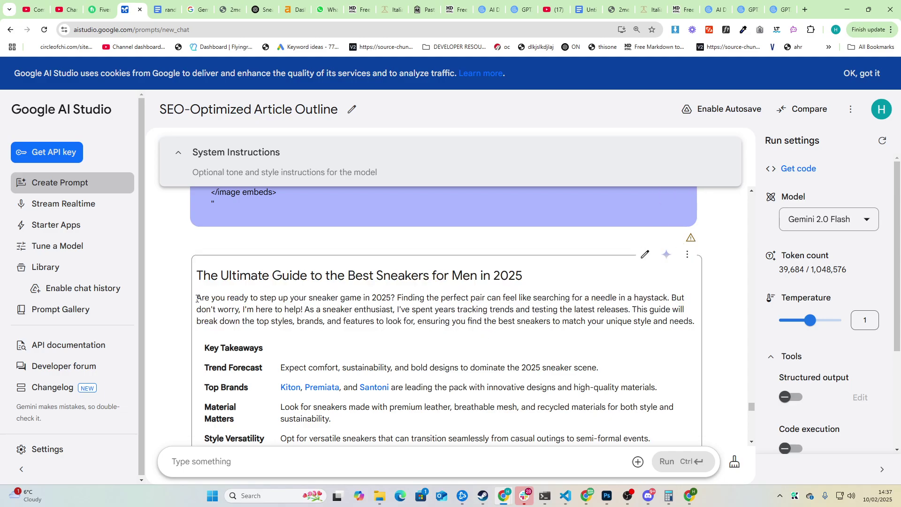
drag(199, 299, 397, 298)
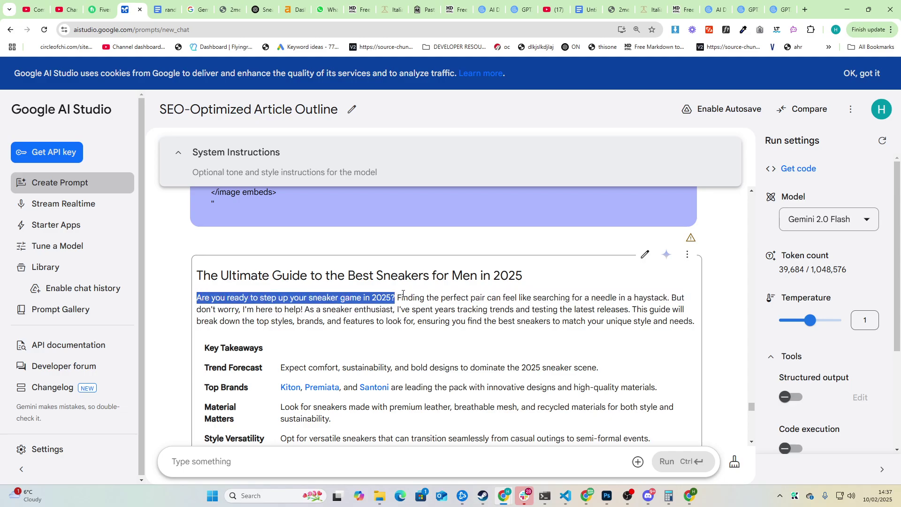
drag(398, 297, 552, 322)
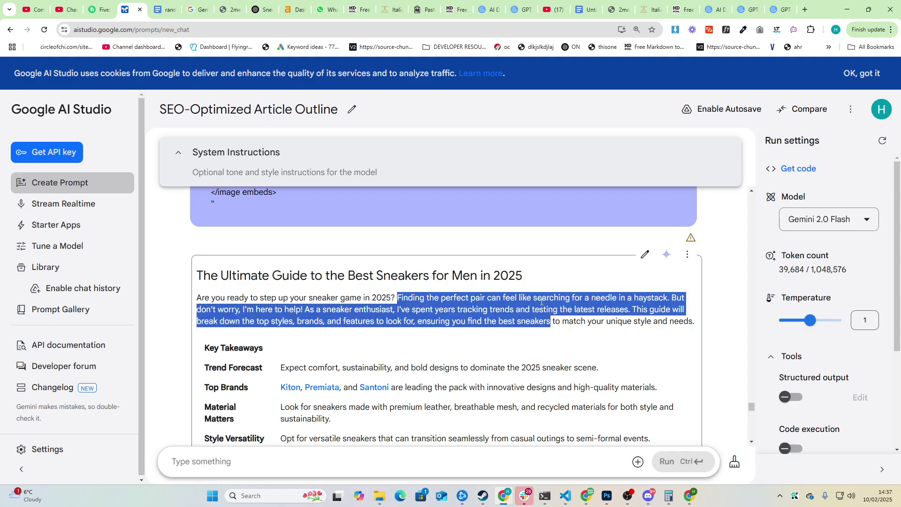
click(324, 315)
drag(235, 310, 415, 310)
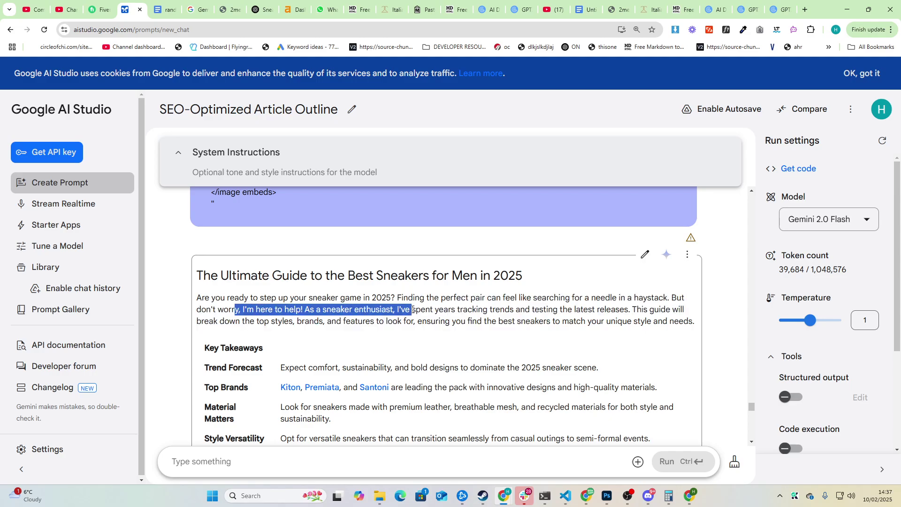
click(531, 341)
scroll(532, 341, down, 5)
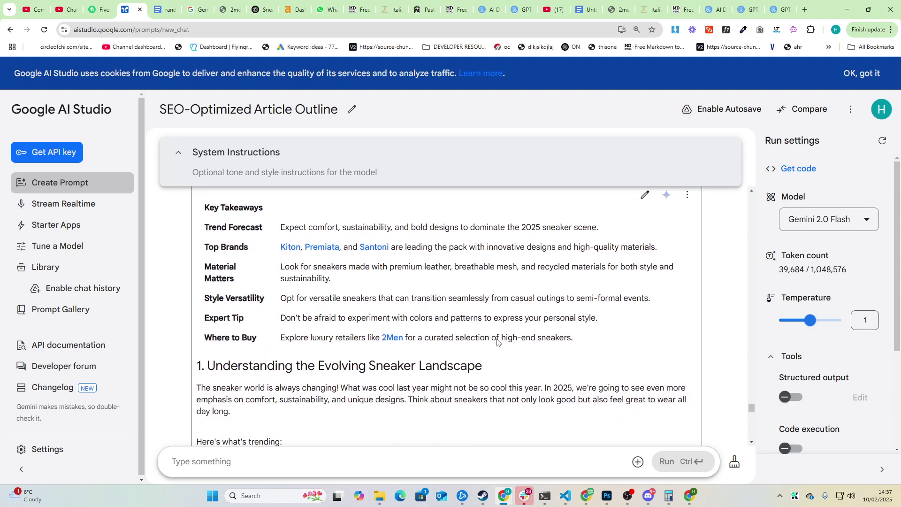
click(845, 230)
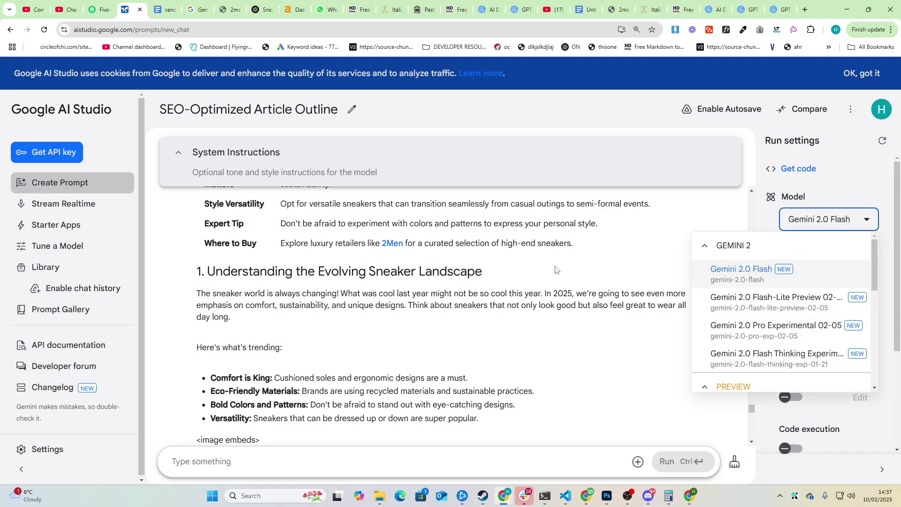
click(503, 299)
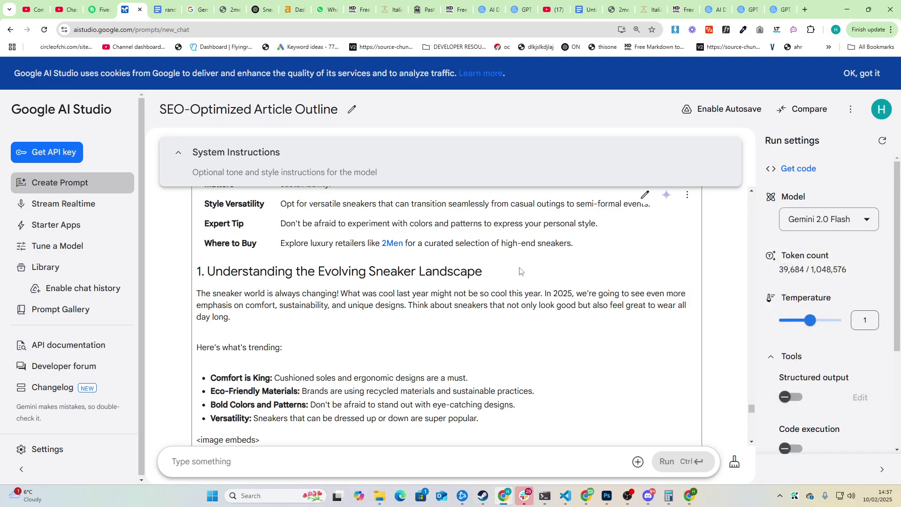